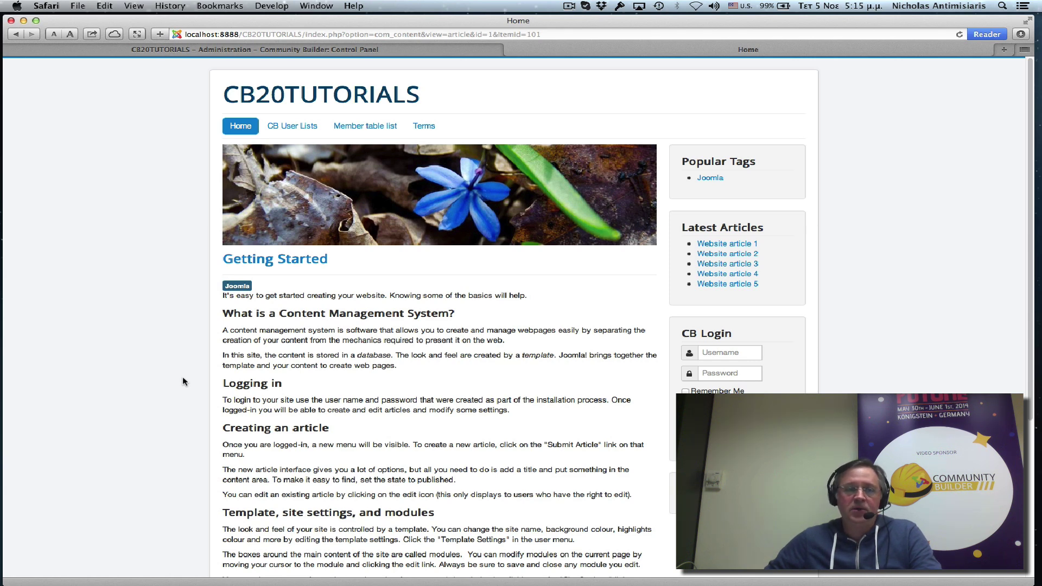
# Open the Community Builder control panel and review its Plugin Management list of plugins
pyautogui.click(264, 49)
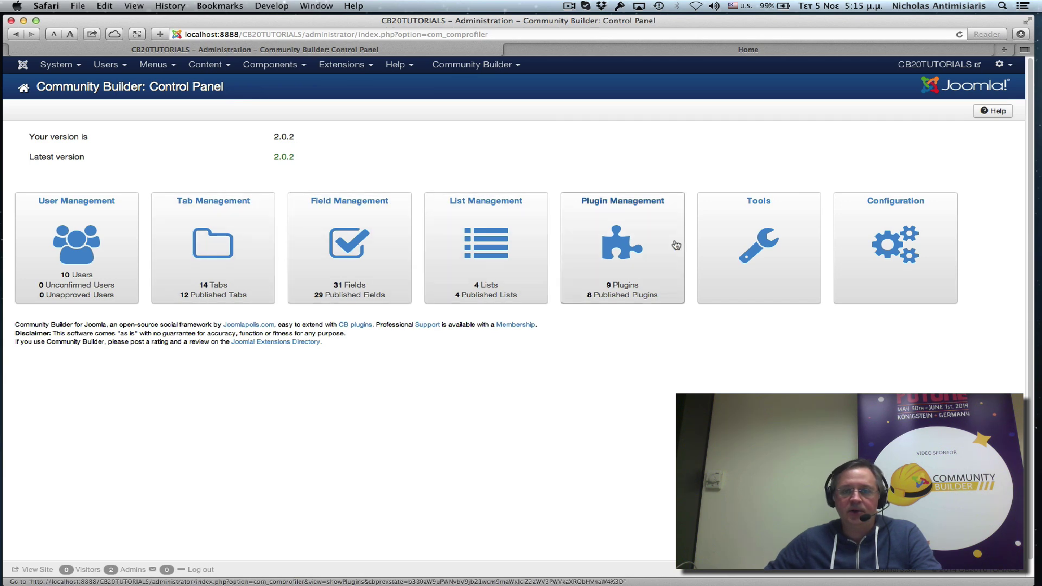
pyautogui.click(648, 249)
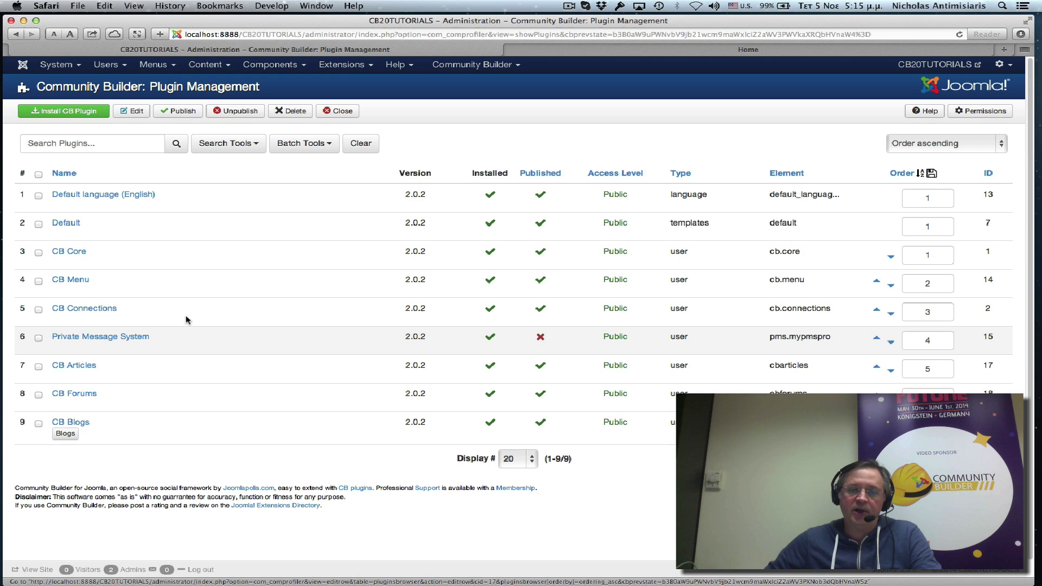
# Switch to the front-end site and log in through the CB Login module with the administrator's username and password
pyautogui.click(651, 53)
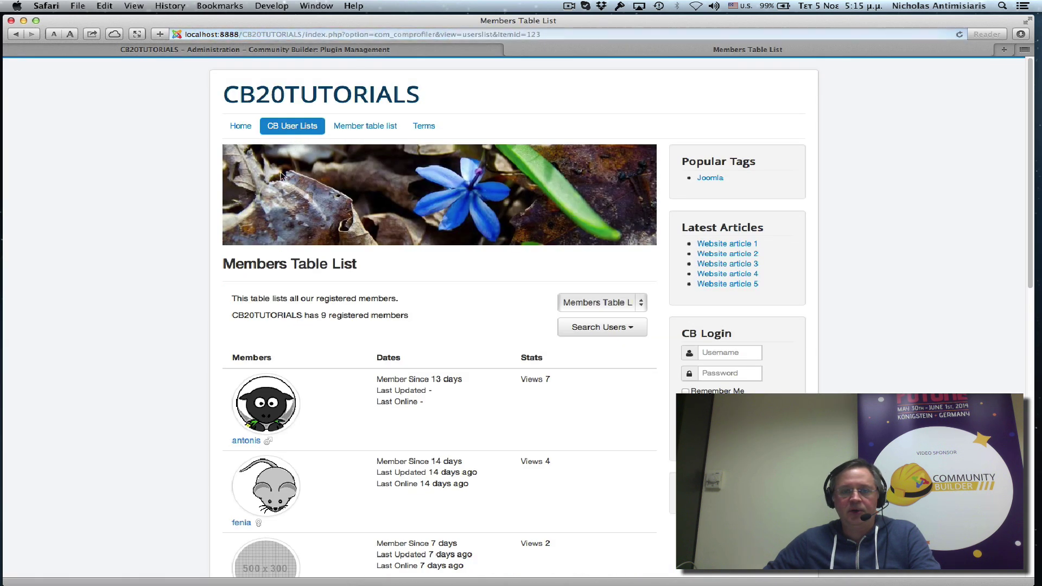
pyautogui.scroll(-6, 300, 439)
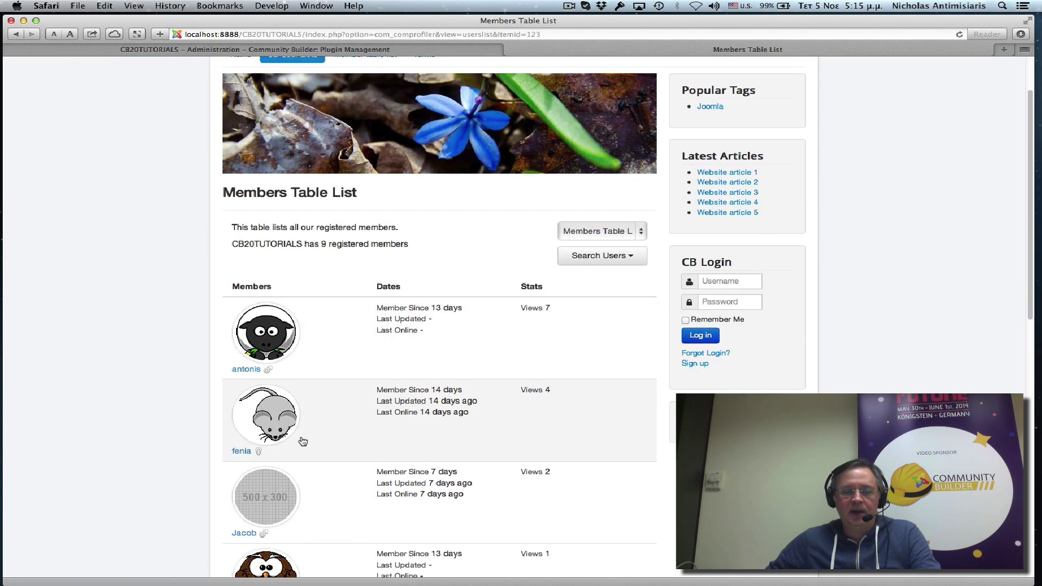
pyautogui.scroll(6, 304, 442)
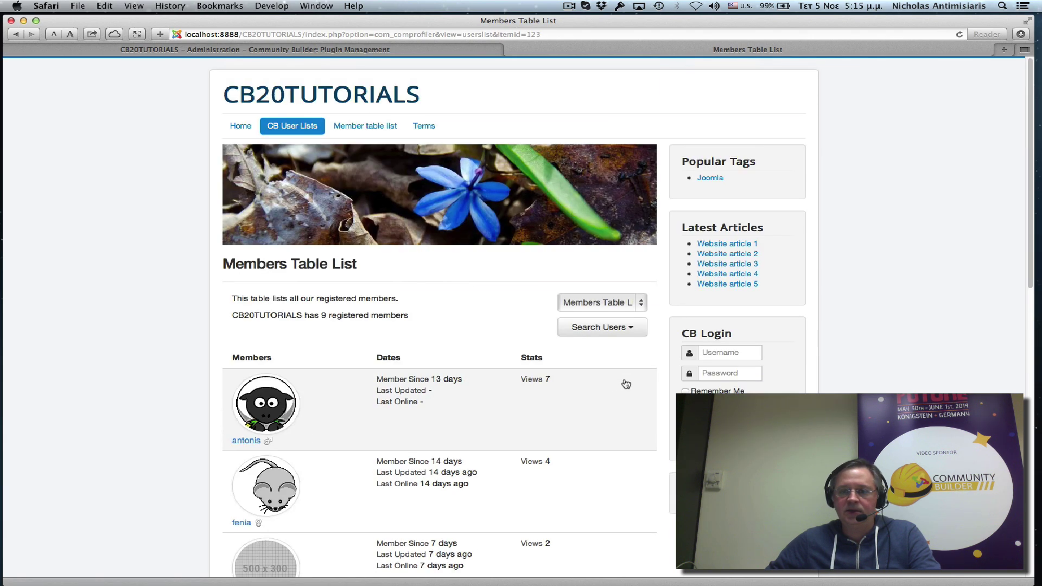
pyautogui.click(719, 352)
pyautogui.write('admin')
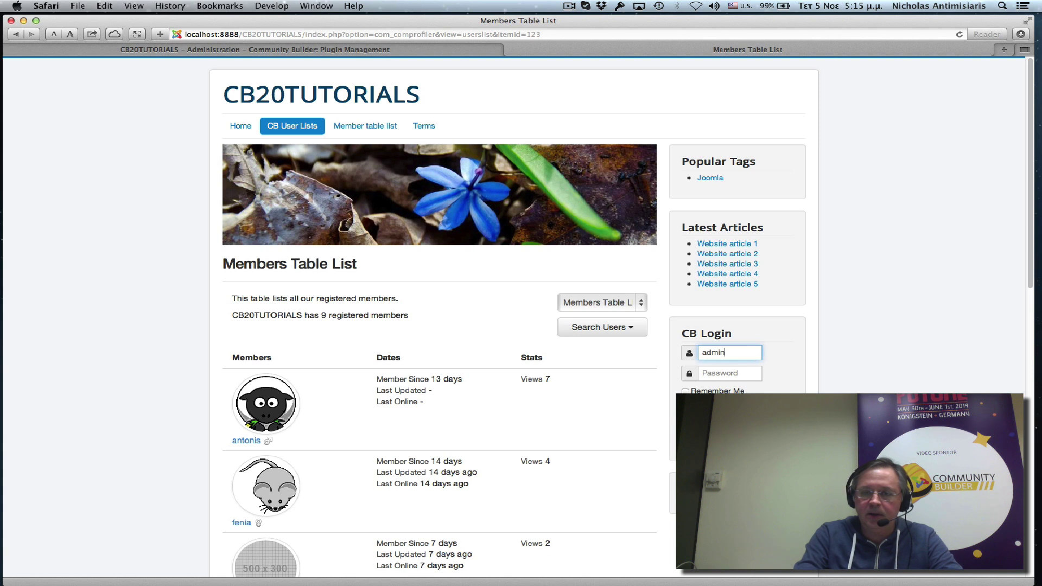
pyautogui.press('Tab')
pyautogui.write('ad')
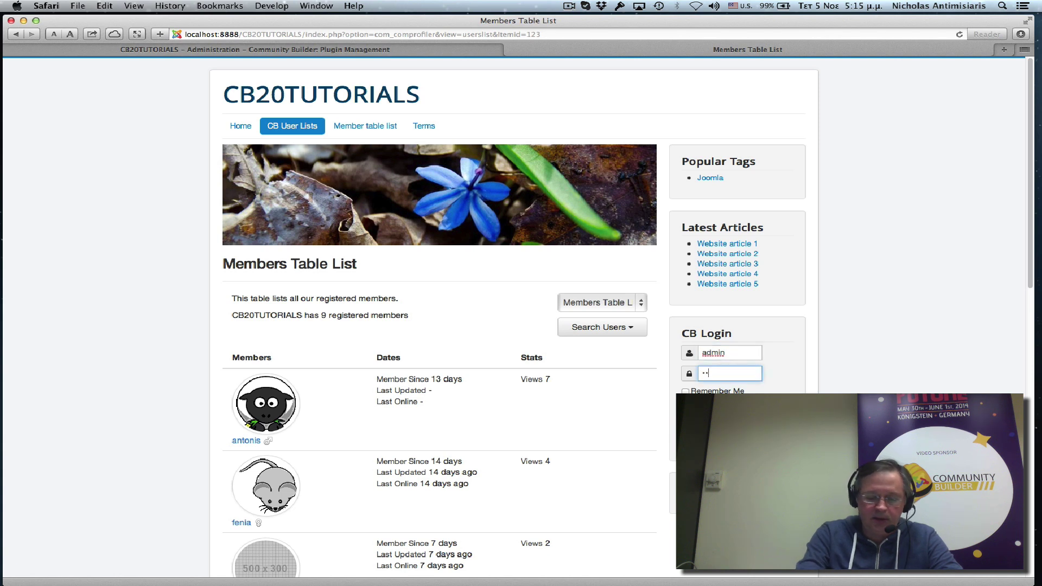
pyautogui.write('••••')
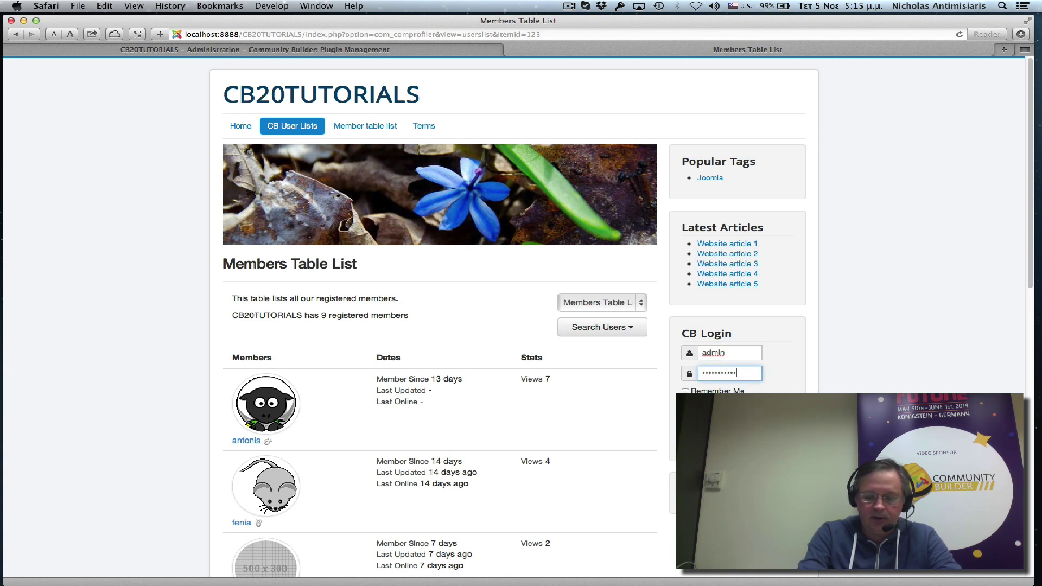
pyautogui.press('Return')
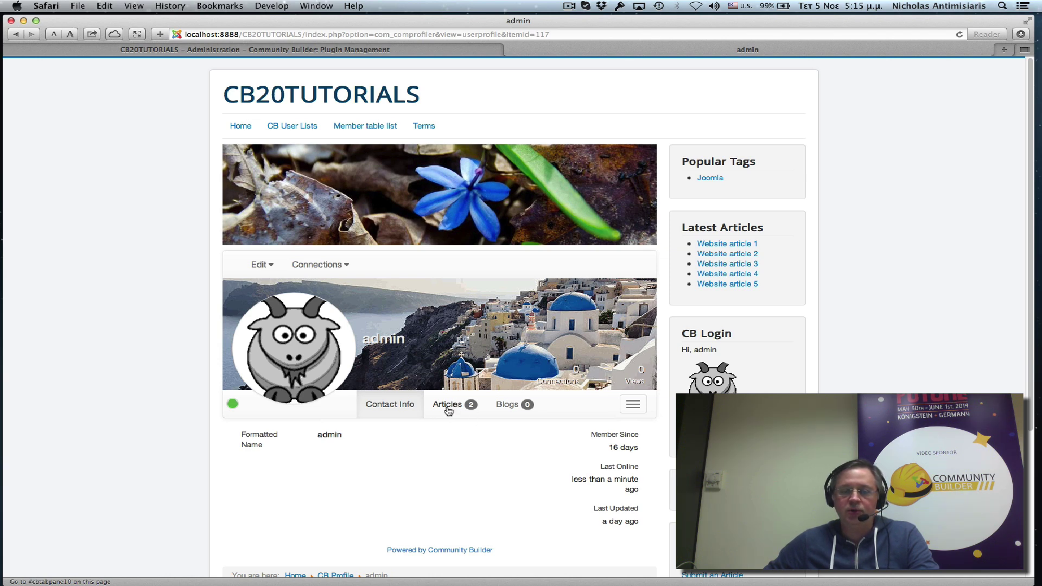
# Show the profile's Articles tab with 'Terms and conditions of this site' and 'Getting Started', then select the Search Articles box
pyautogui.click(448, 411)
pyautogui.scroll(-2, 448, 411)
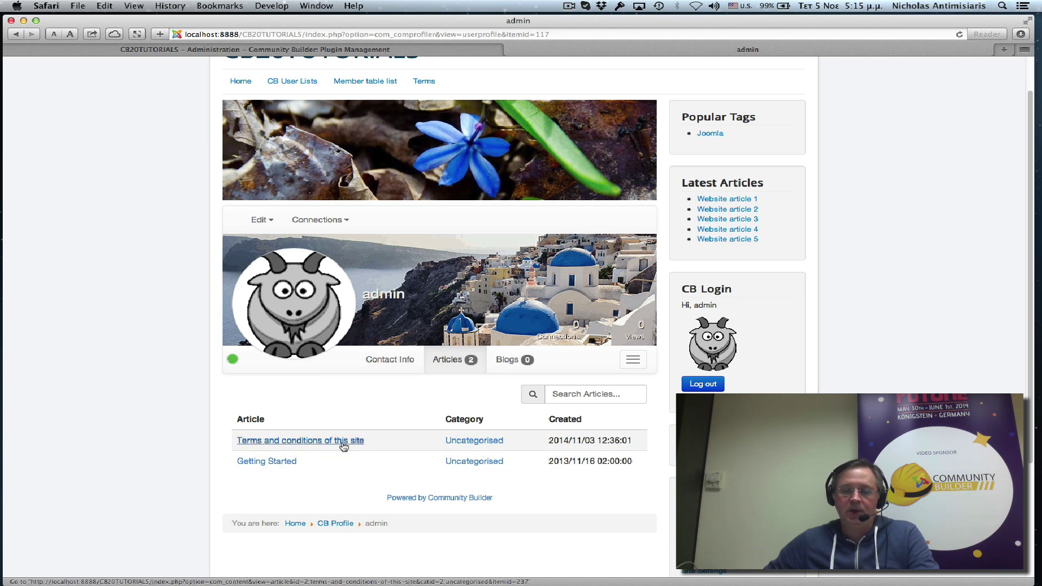
pyautogui.scroll(2, 343, 446)
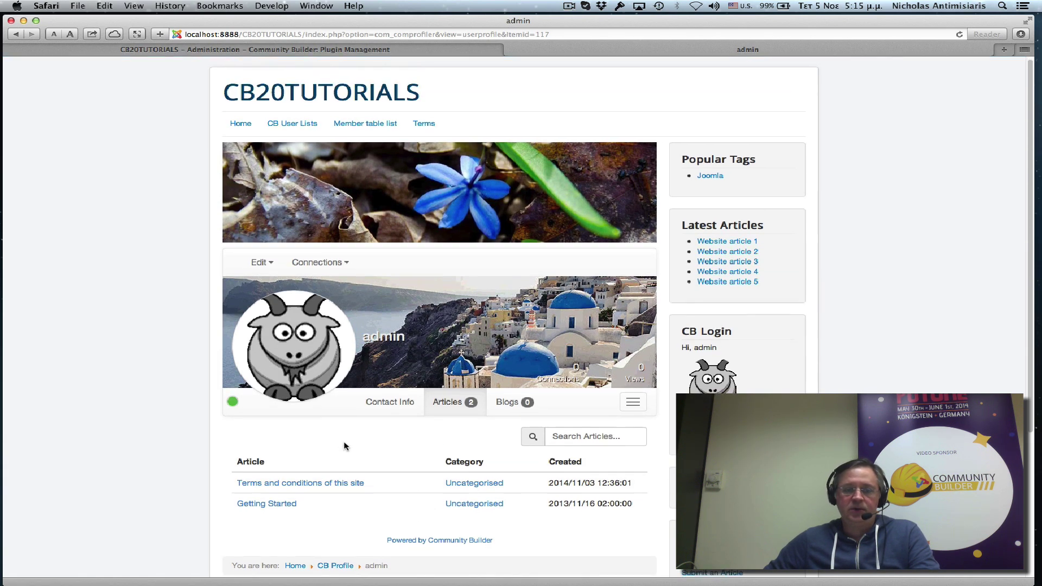
pyautogui.scroll(-2, 344, 445)
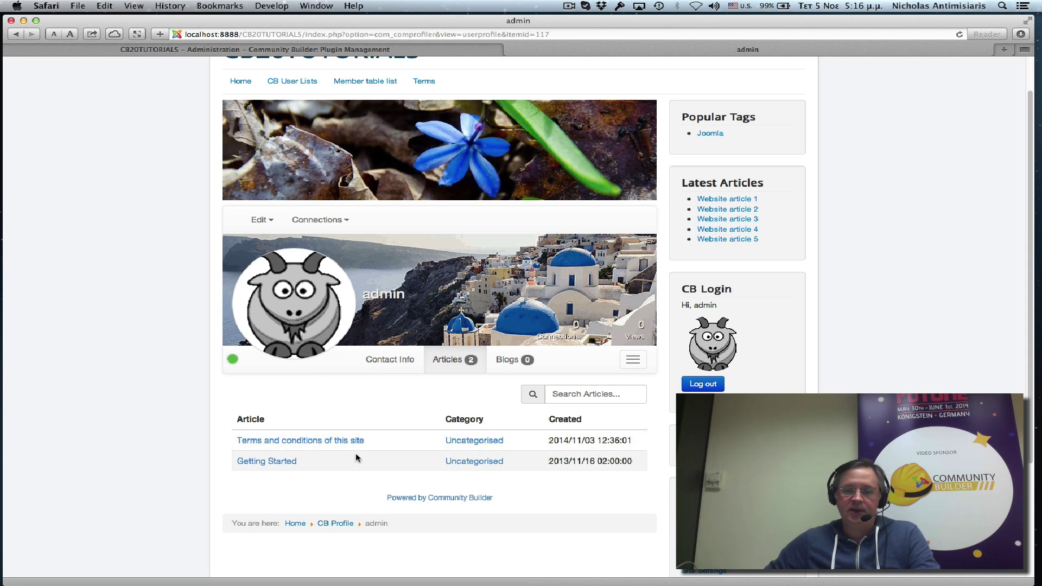
pyautogui.click(573, 395)
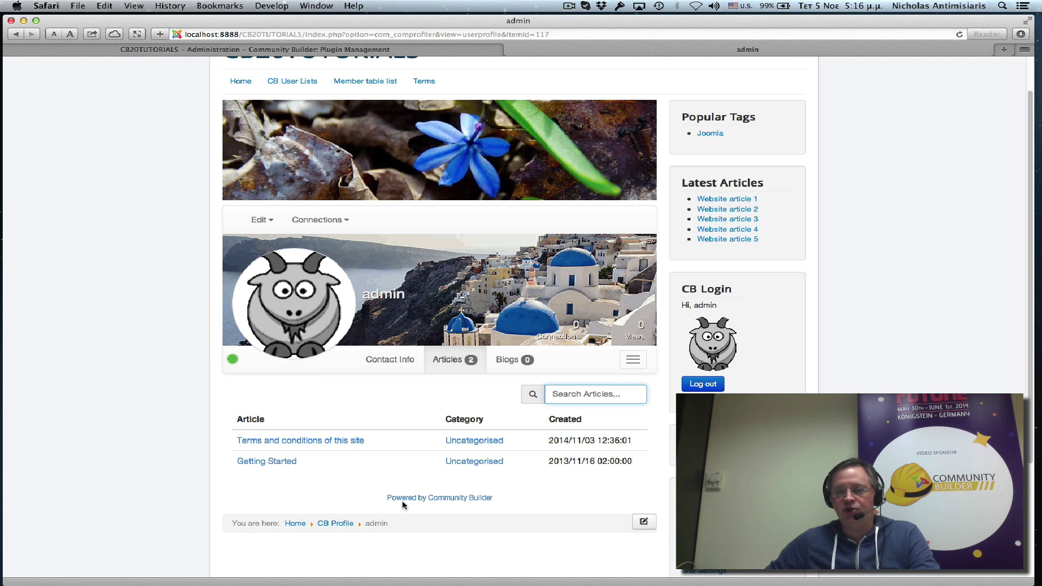
# Open the CB Articles plugin from Plugin Management and view its Global and Parameters settings
pyautogui.click(257, 48)
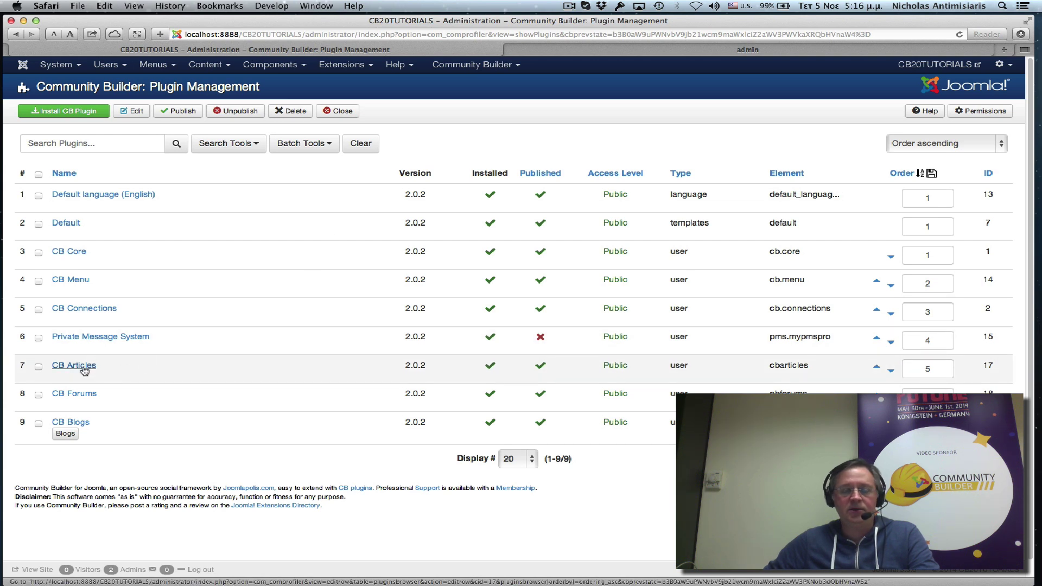
pyautogui.click(83, 368)
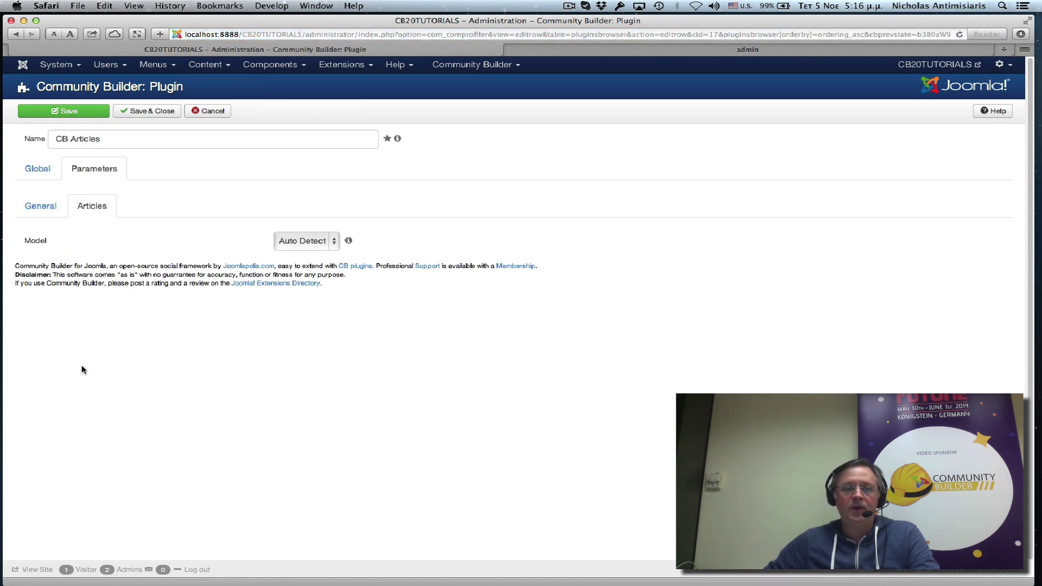
pyautogui.click(38, 168)
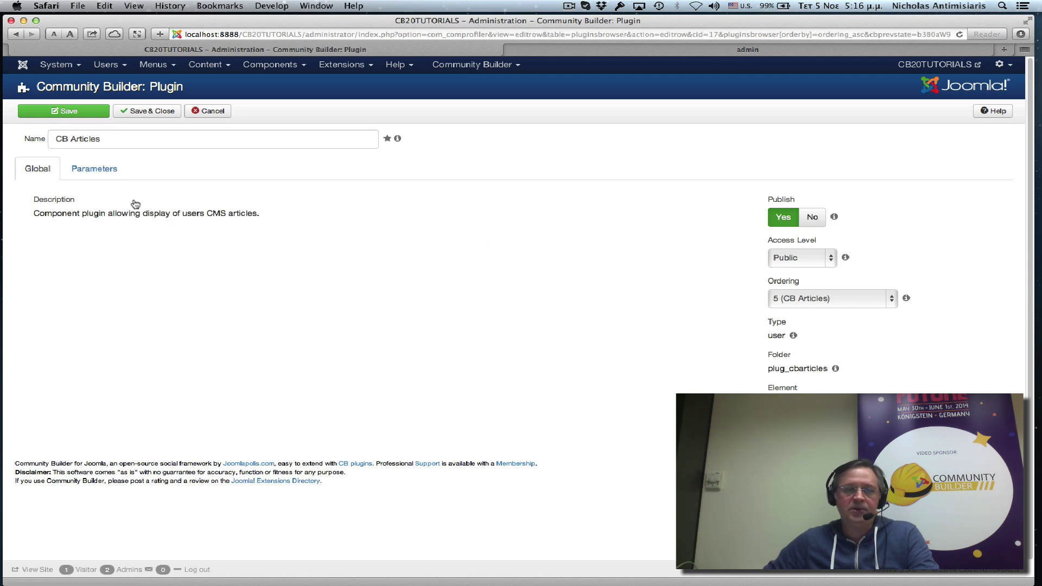
pyautogui.click(93, 172)
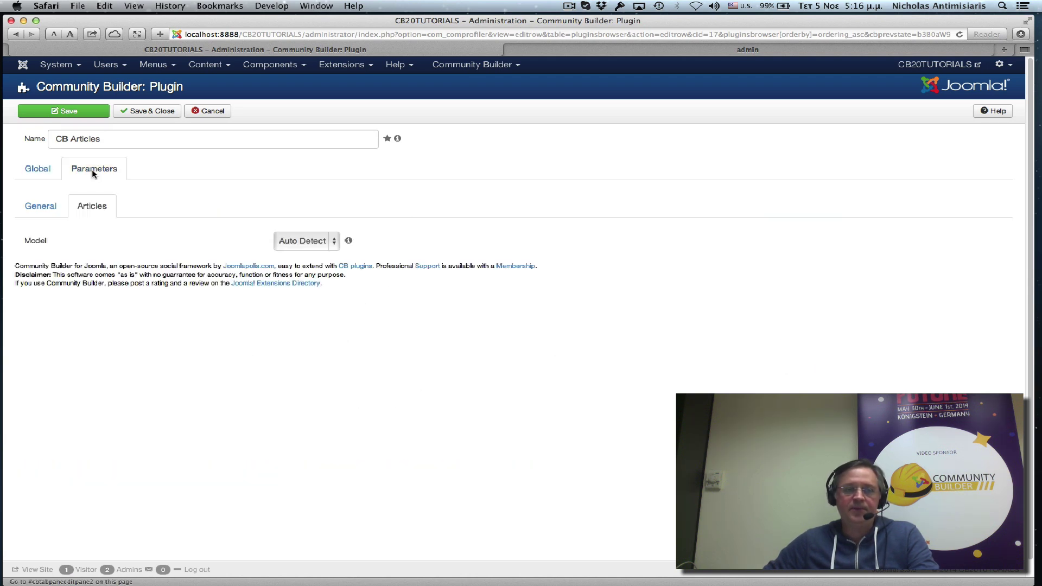
pyautogui.click(46, 207)
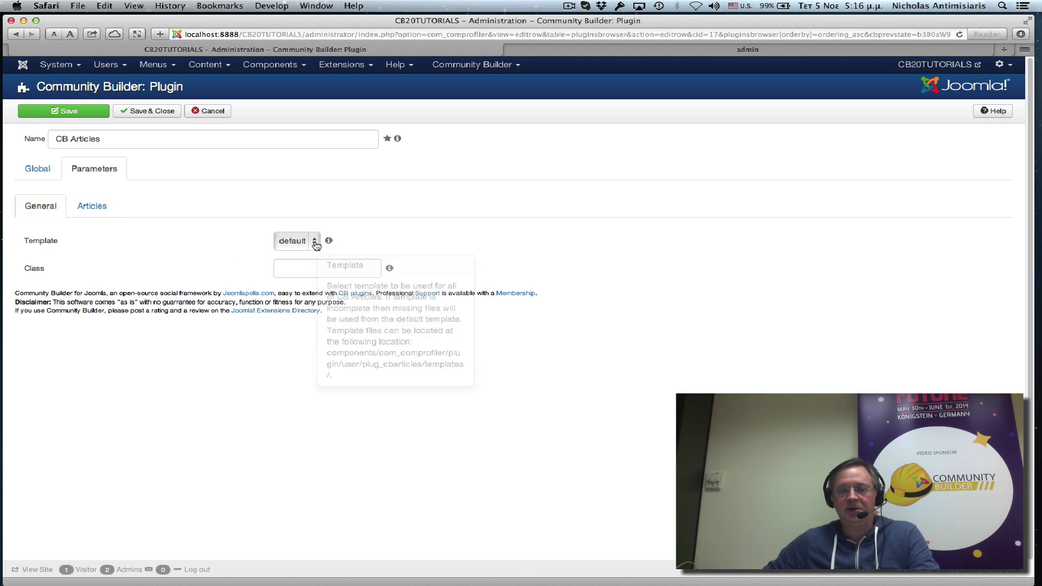
pyautogui.moveTo(297, 267)
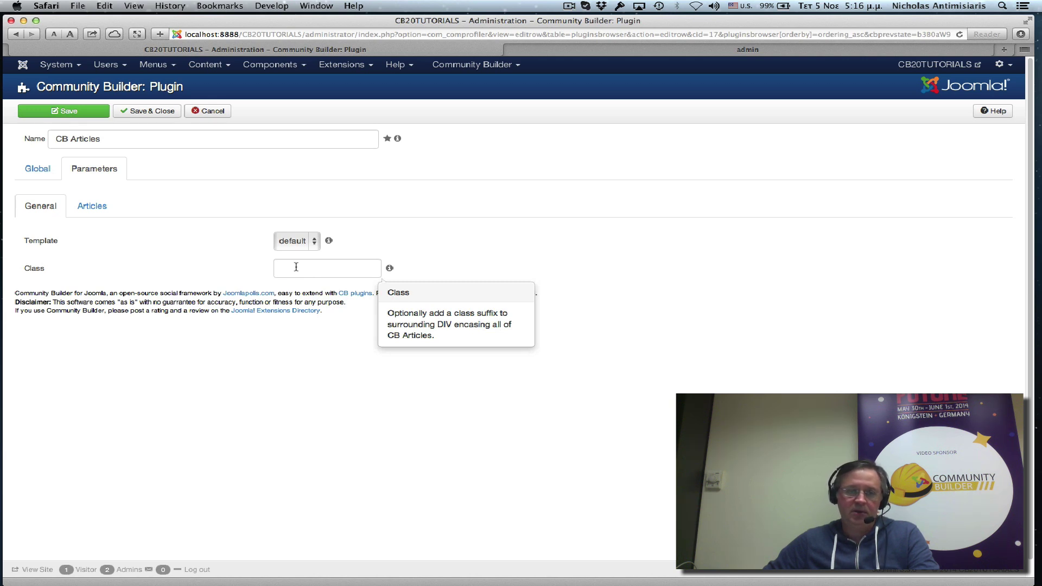
pyautogui.click(313, 242)
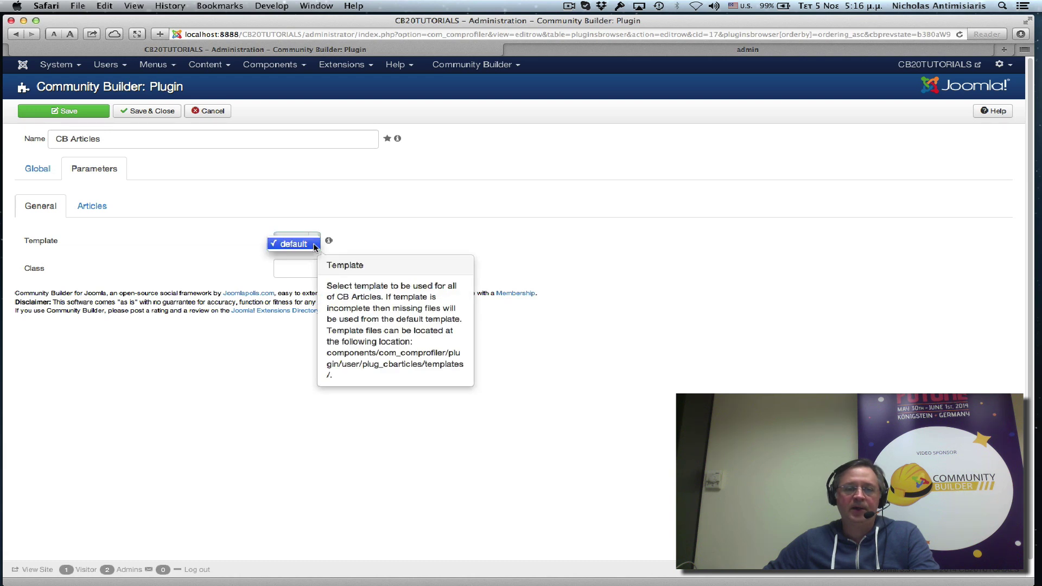
pyautogui.click(315, 246)
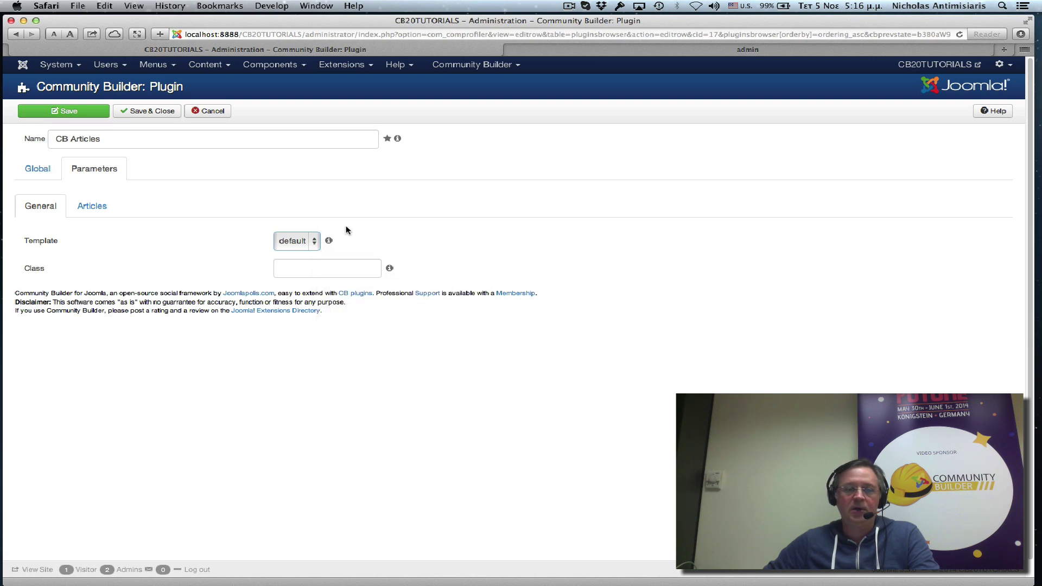
pyautogui.click(102, 210)
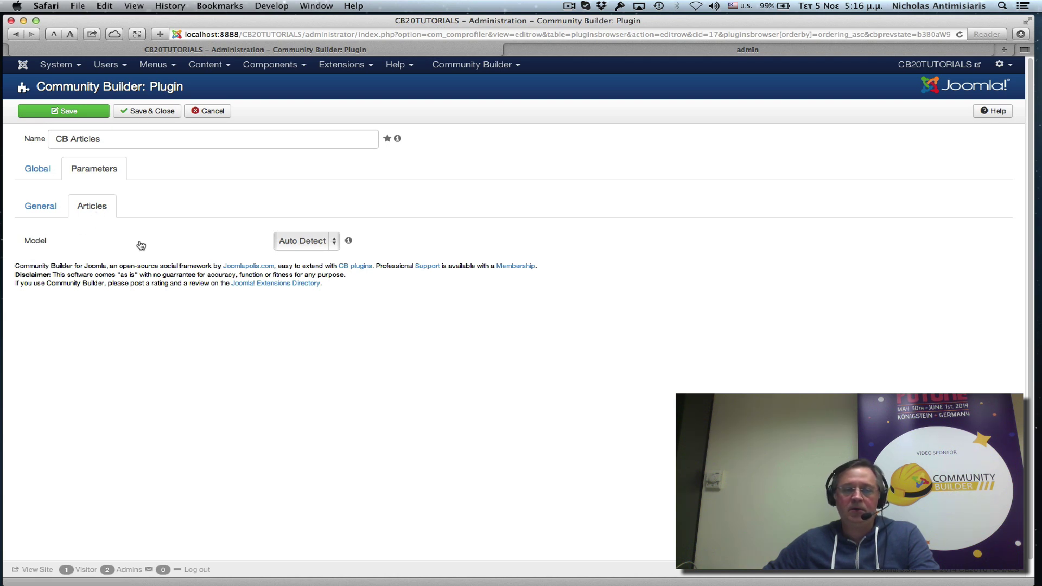
# Choose Joomla as the articles Model and leave Exclude Categories with nothing selected
pyautogui.moveTo(349, 241)
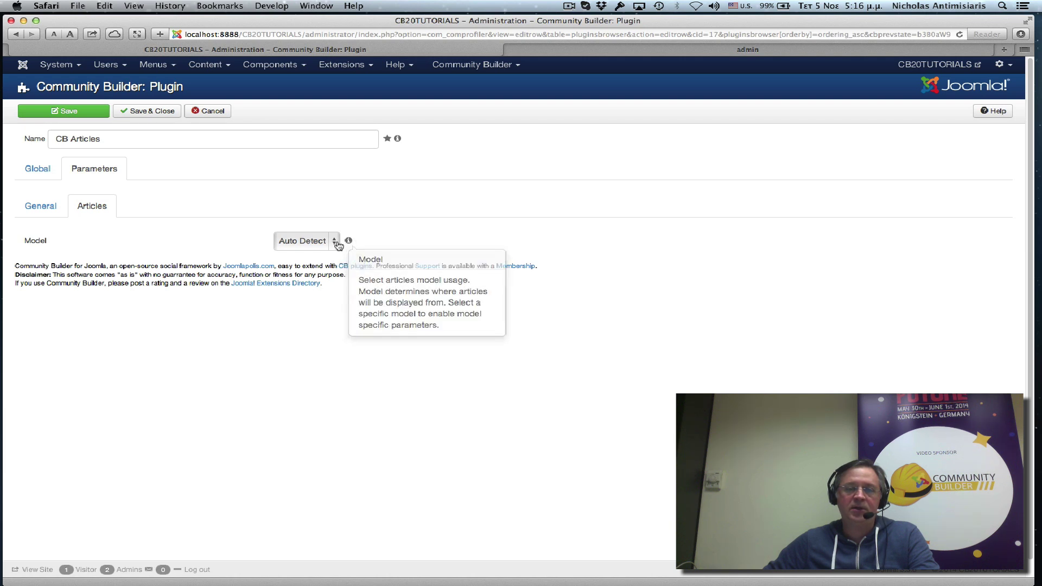
pyautogui.click(333, 241)
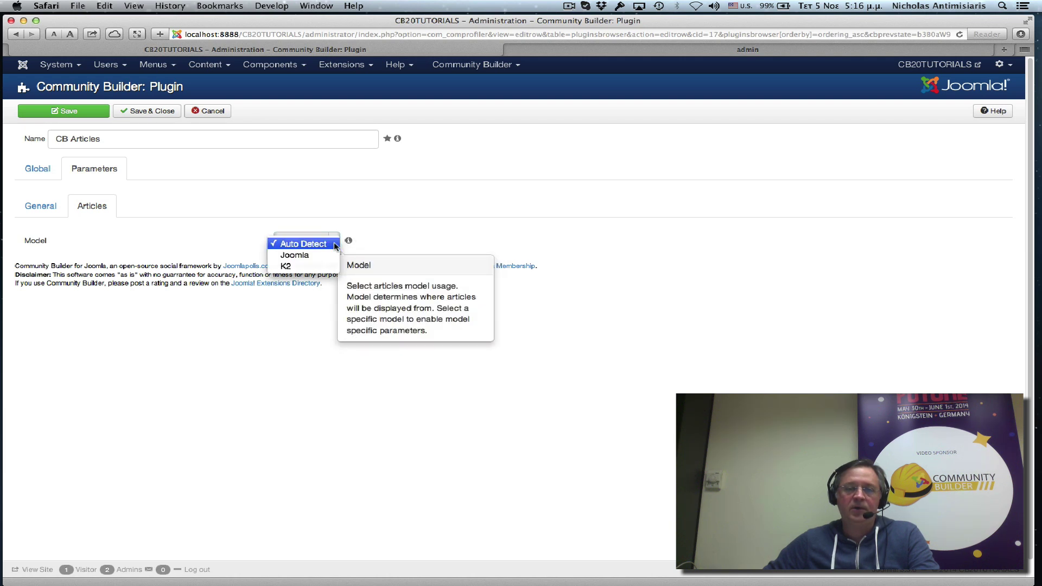
pyautogui.click(297, 270)
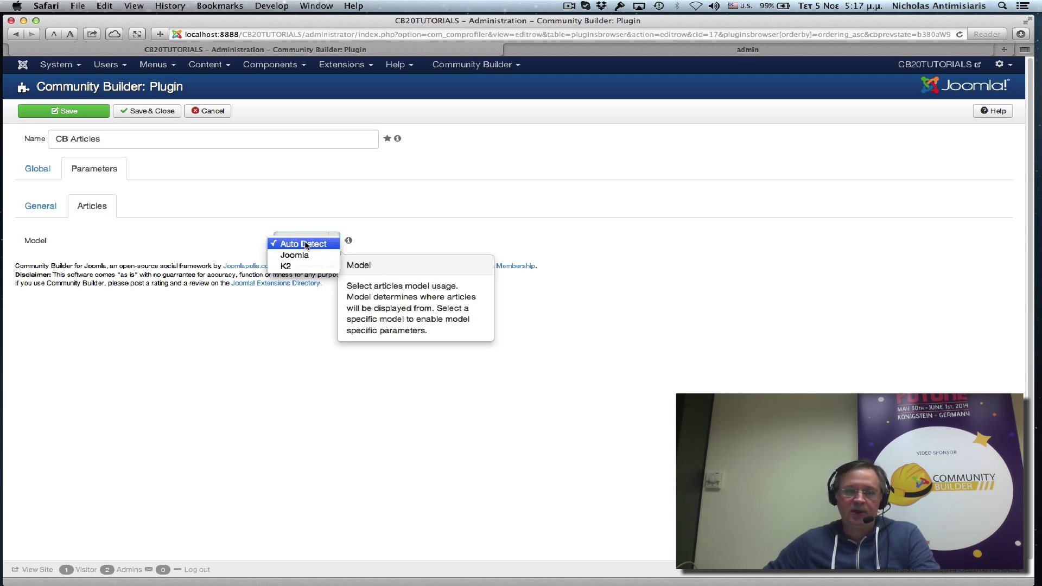
pyautogui.click(299, 255)
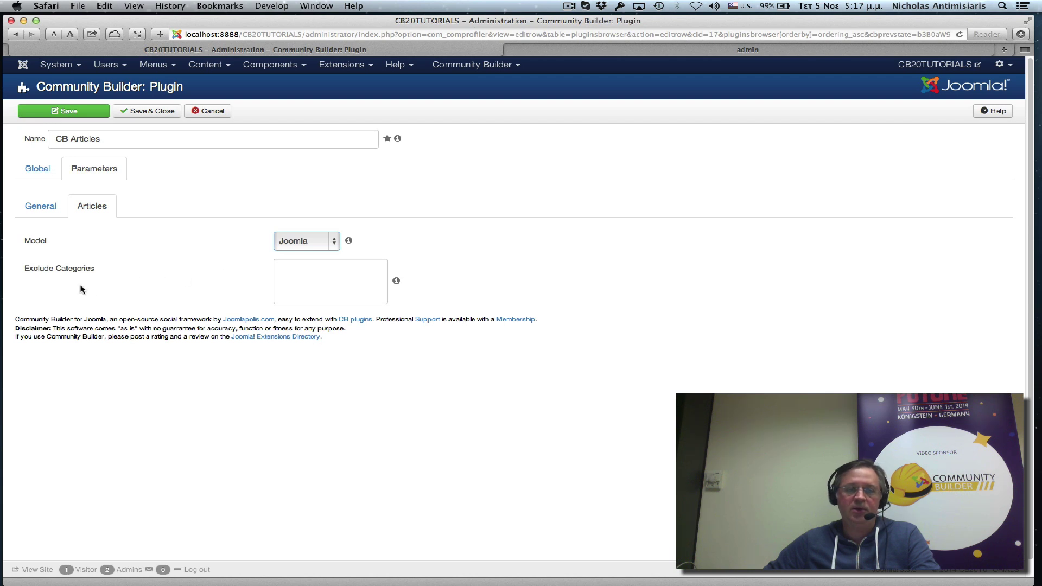
pyautogui.moveTo(308, 251)
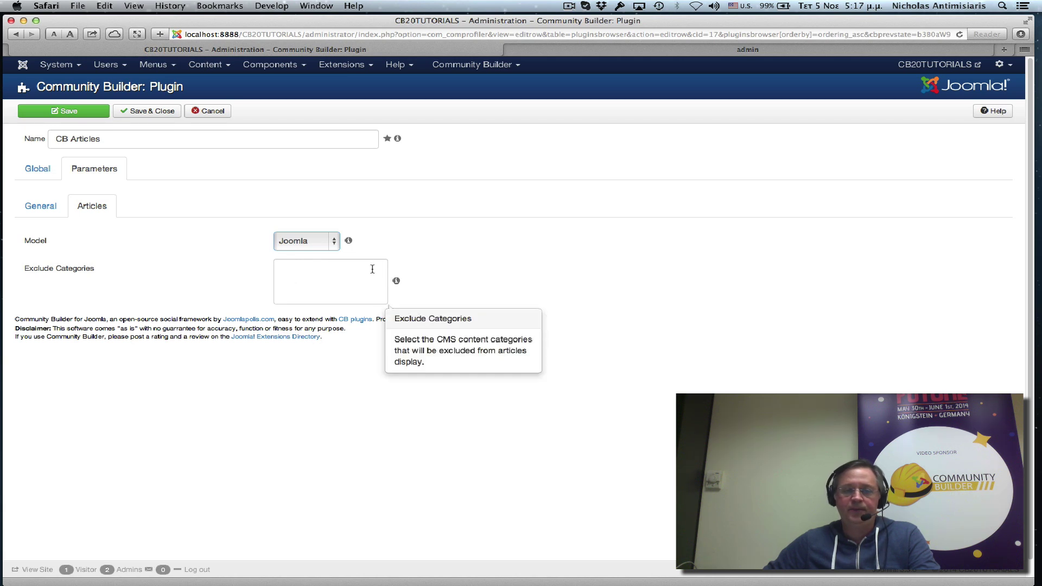
pyautogui.click(367, 272)
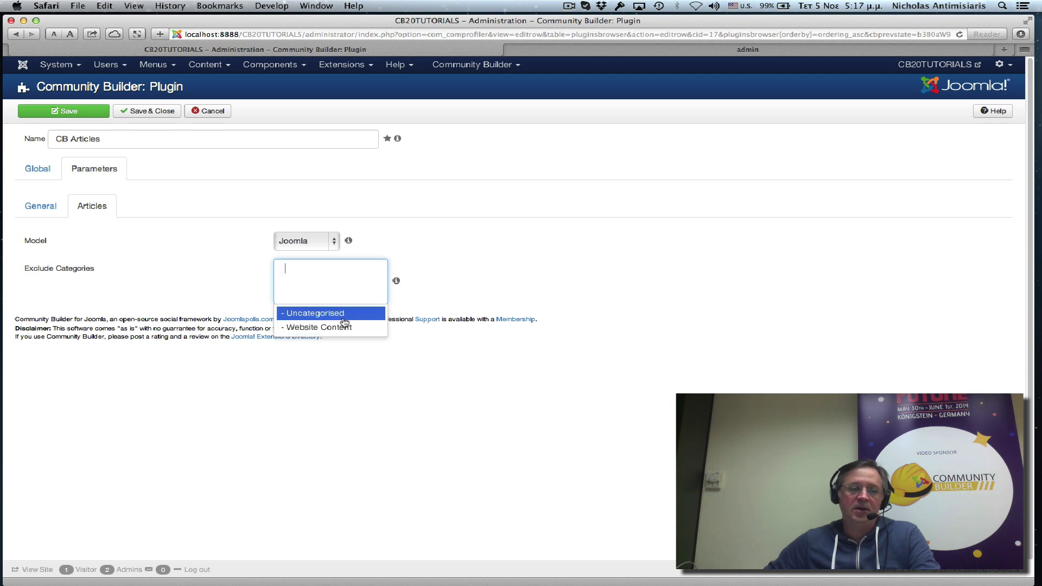
pyautogui.click(469, 259)
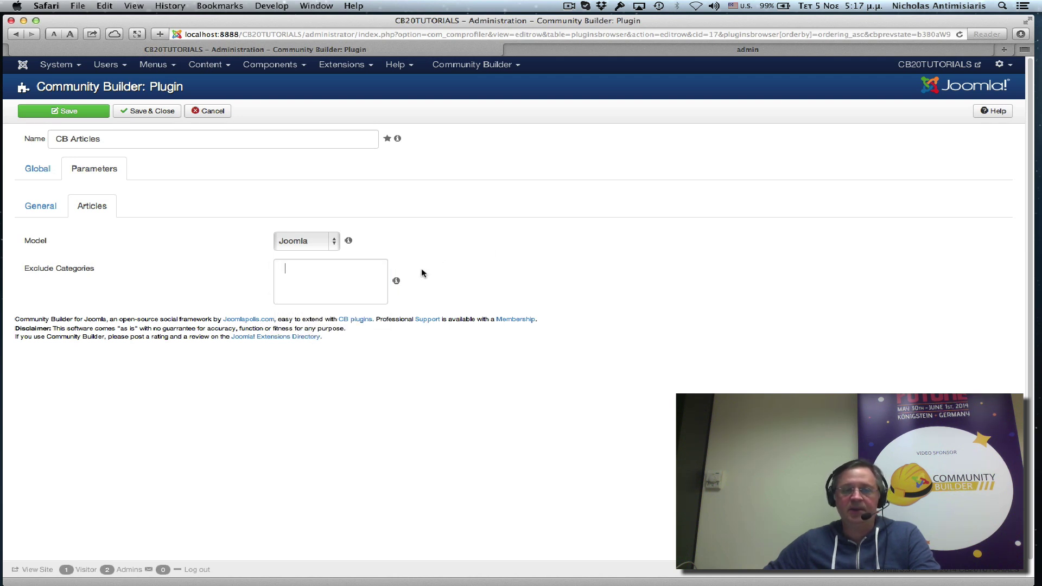
# Save and close the CB Articles plugin, then open the Articles tab from Tab Management for editing
pyautogui.click(152, 111)
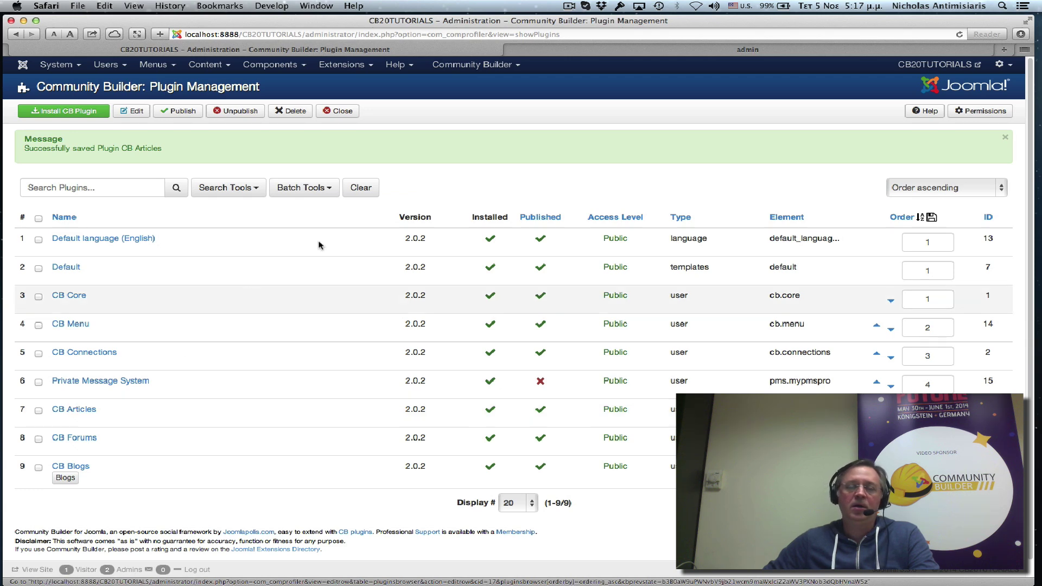
pyautogui.click(471, 66)
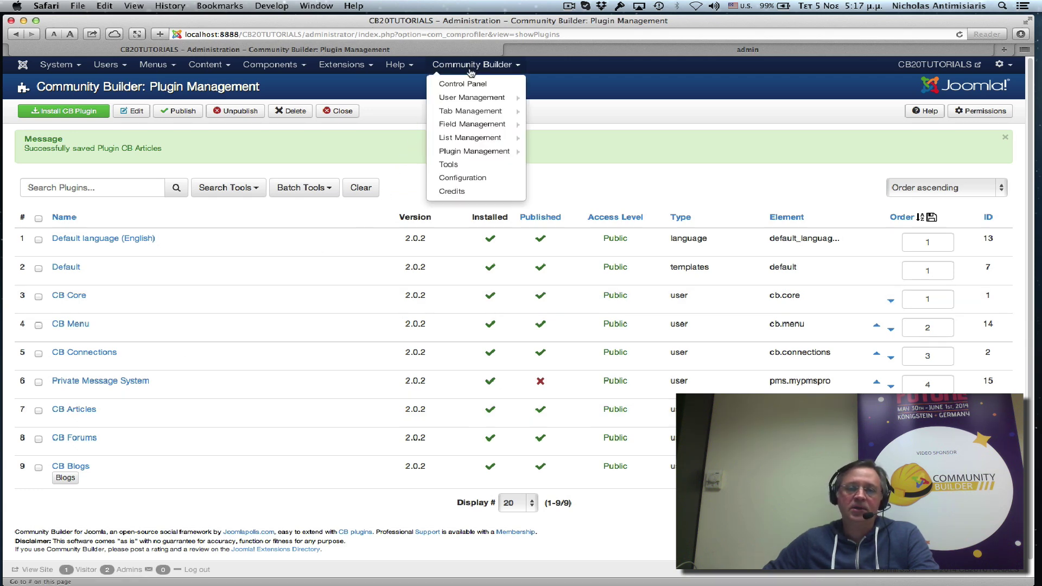
pyautogui.click(459, 111)
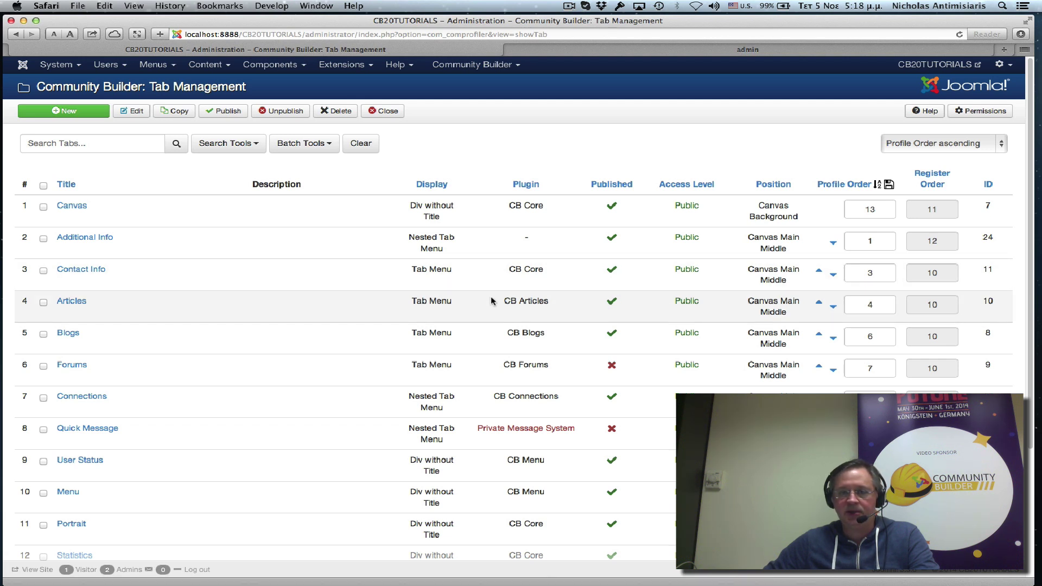
pyautogui.moveTo(504, 300); pyautogui.dragTo(548, 295)
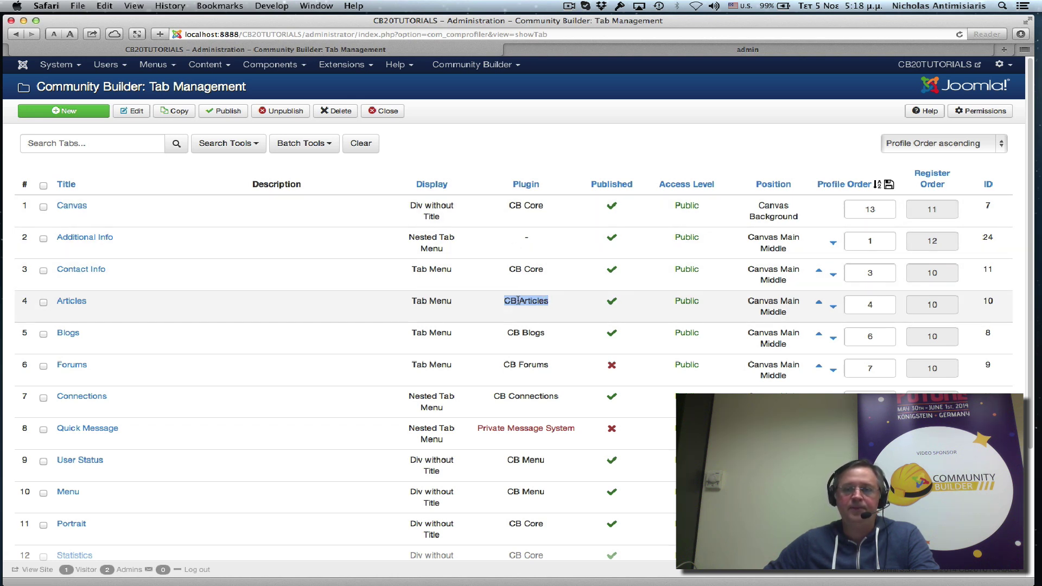
pyautogui.click(71, 303)
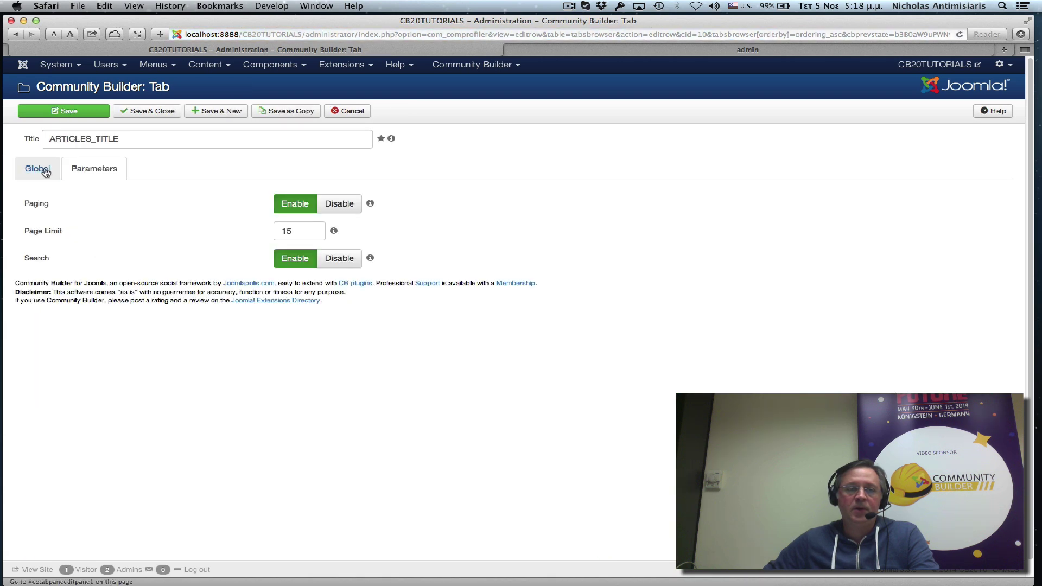
pyautogui.click(46, 171)
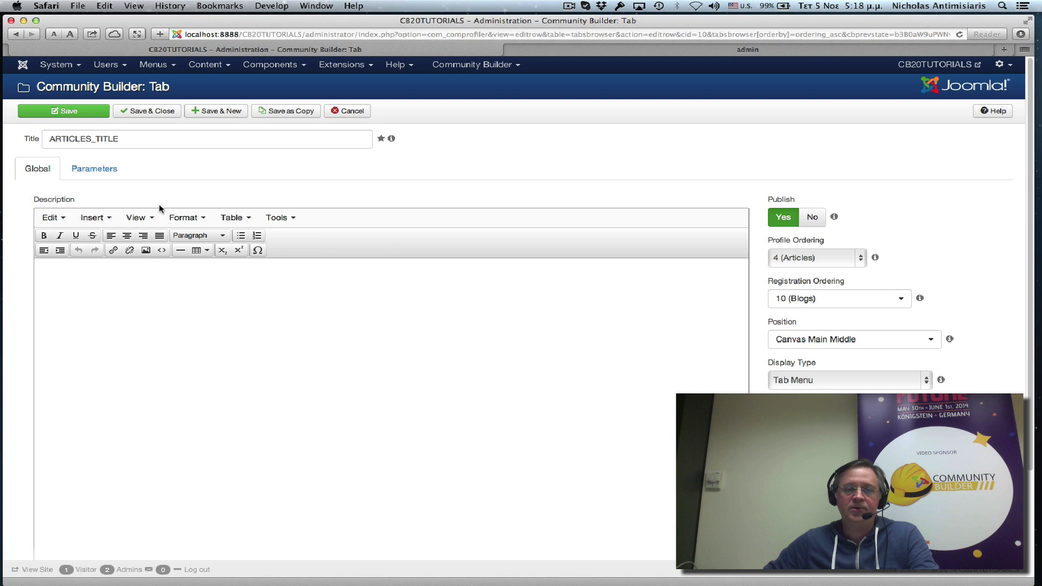
pyautogui.click(107, 171)
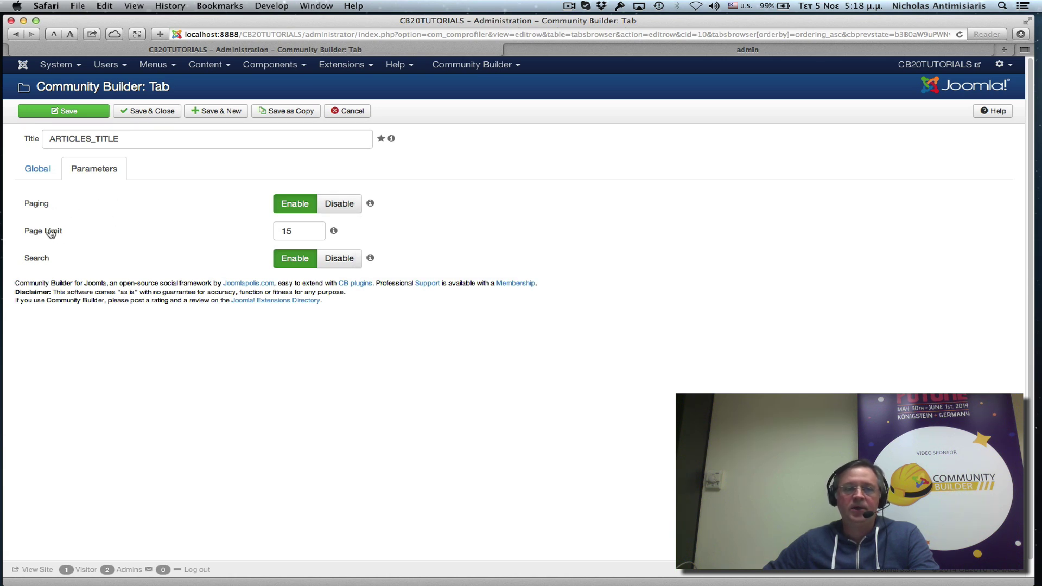
pyautogui.moveTo(284, 238)
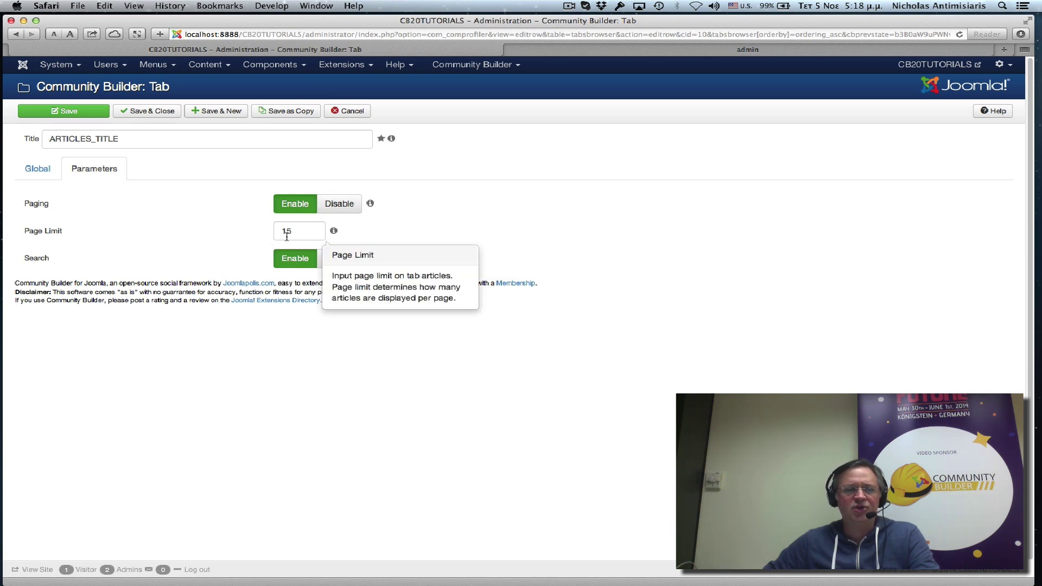
pyautogui.click(299, 233)
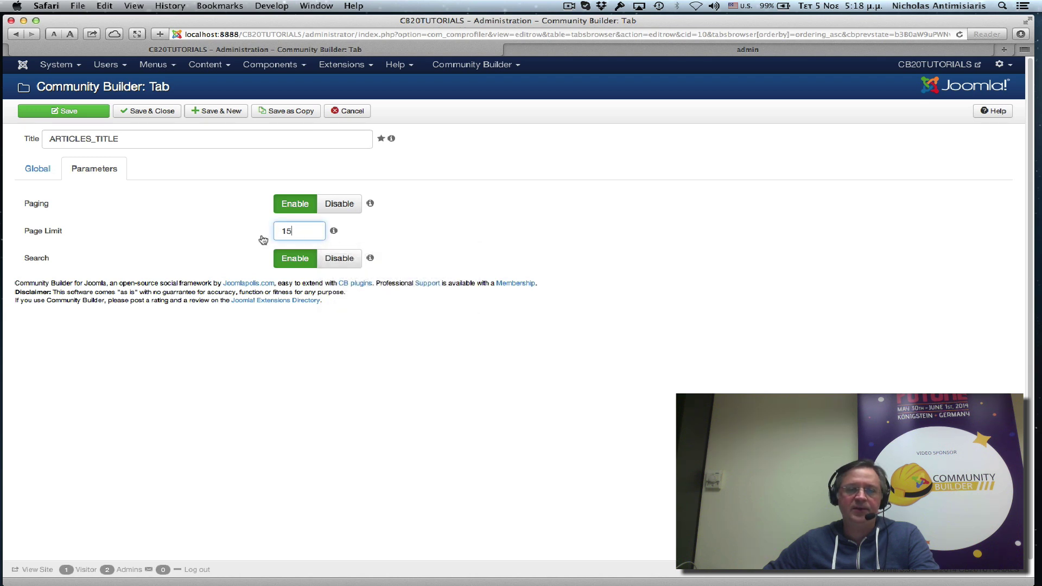
pyautogui.moveTo(290, 260)
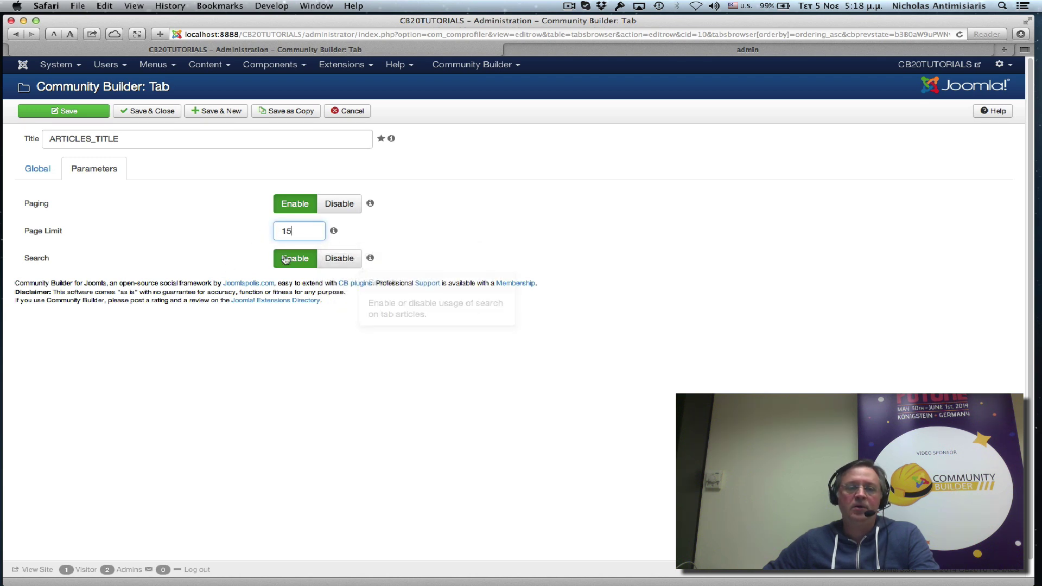
pyautogui.click(351, 257)
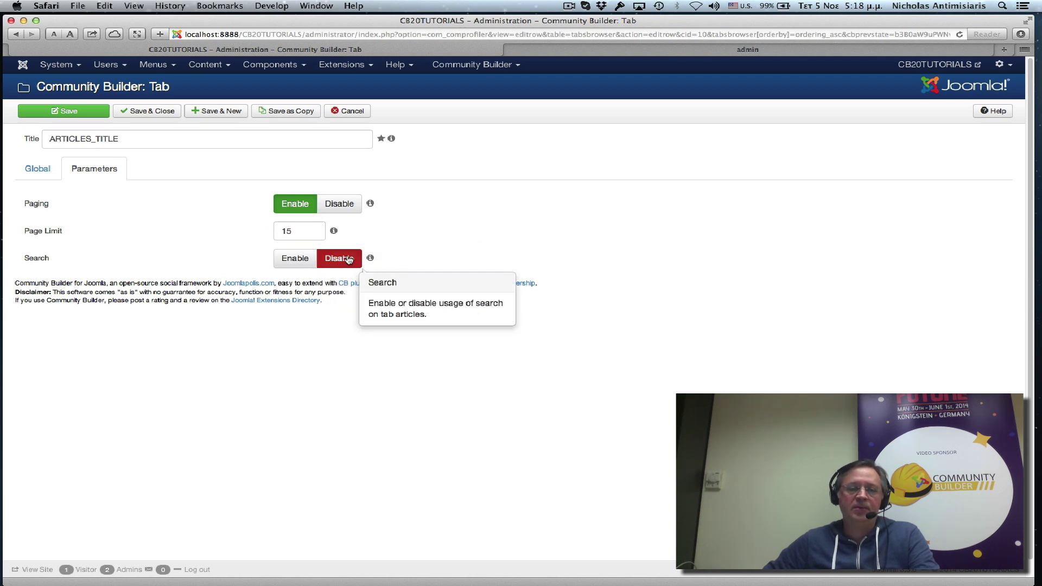
pyautogui.click(295, 259)
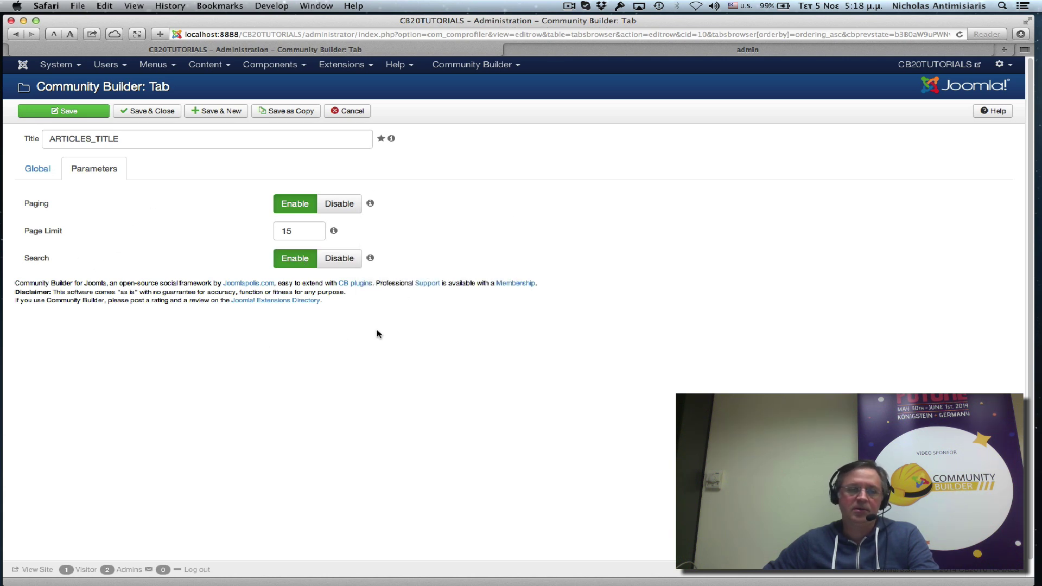
pyautogui.moveTo(181, 131)
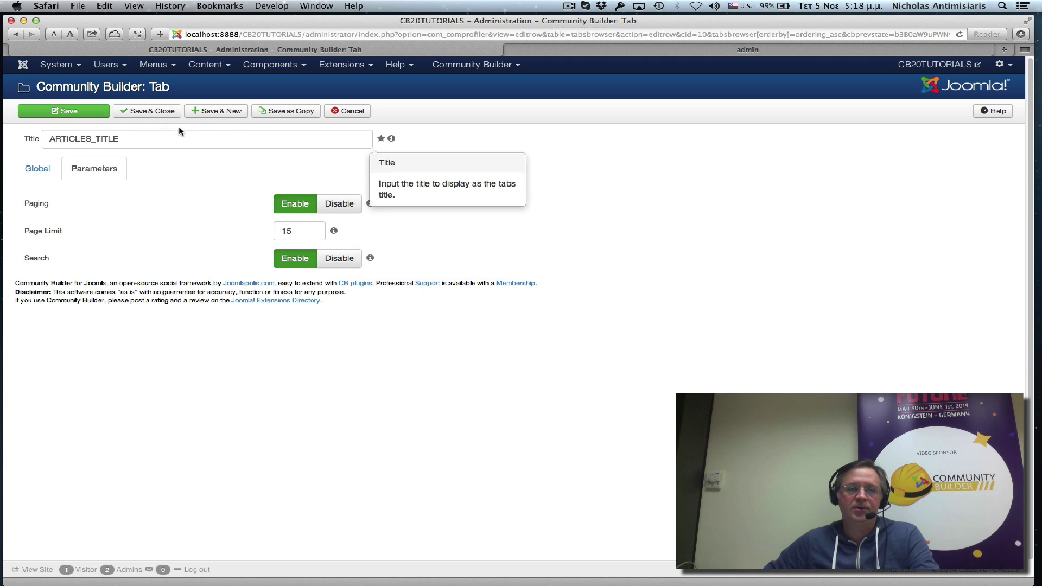
# Save the Articles tab, check the article categories, then list all seven articles with authors in Article Manager
pyautogui.click(153, 111)
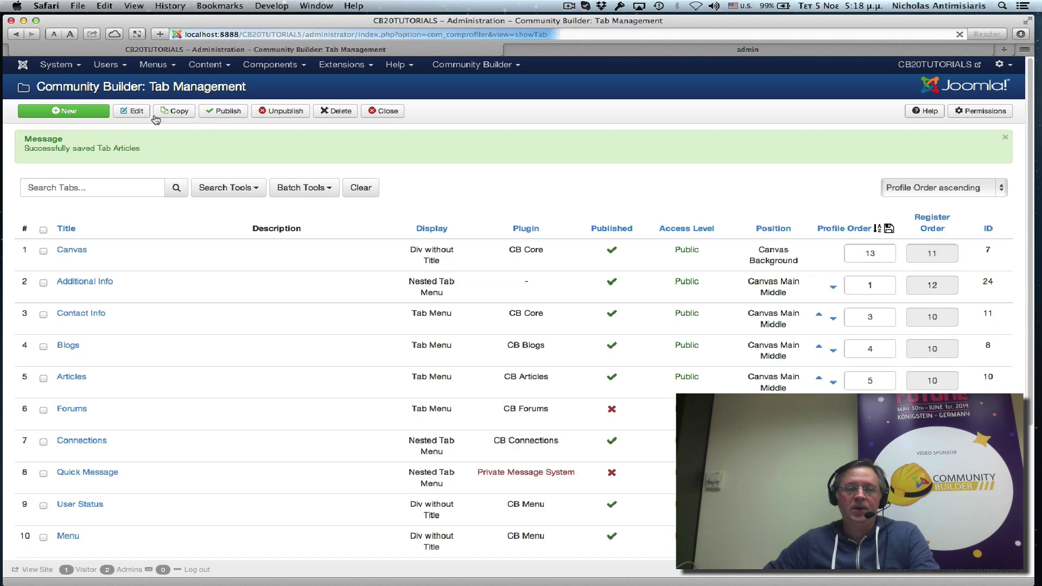
pyautogui.click(208, 66)
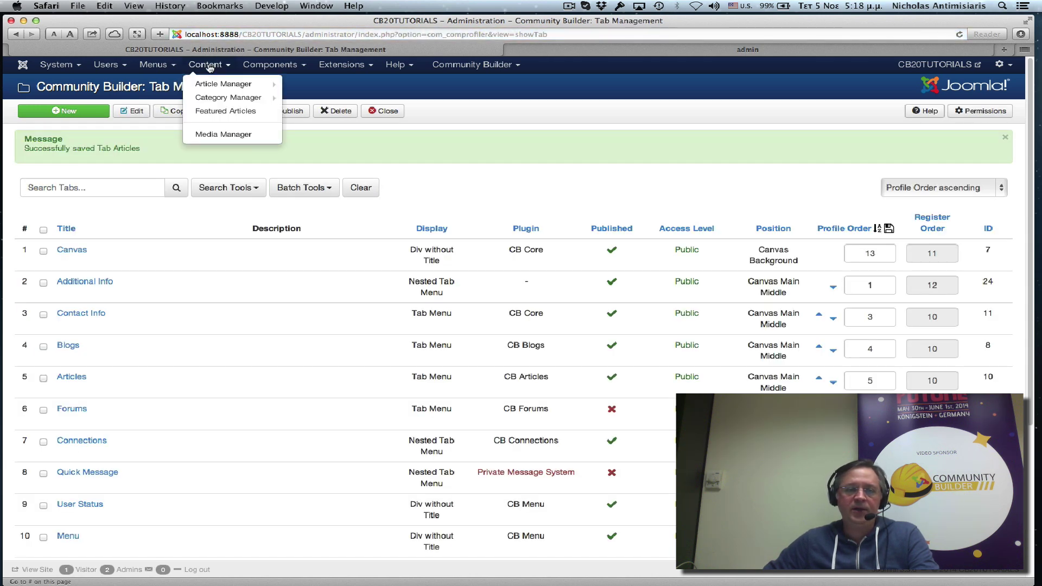
pyautogui.click(209, 98)
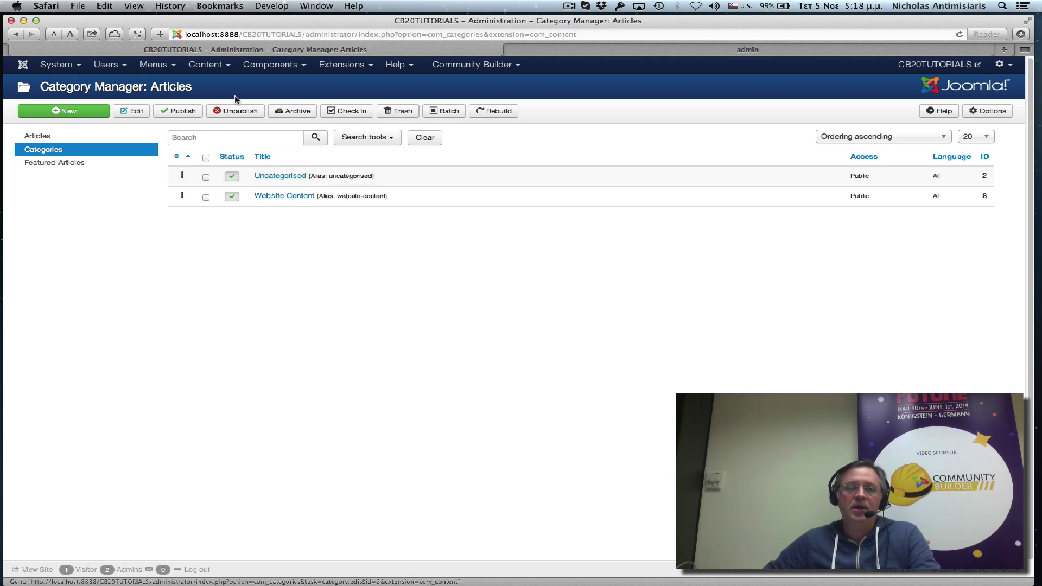
pyautogui.click(207, 69)
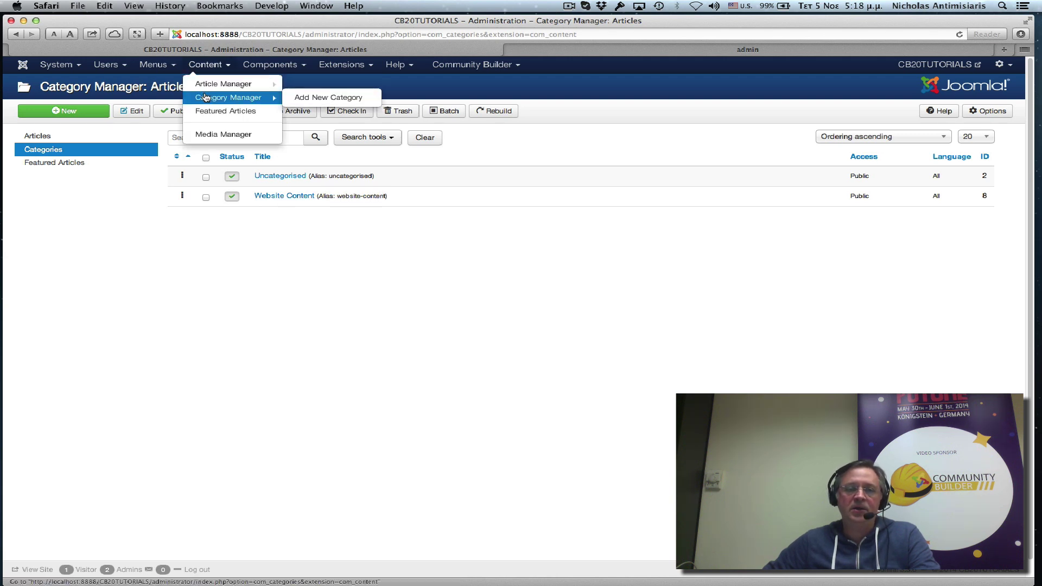
pyautogui.click(207, 88)
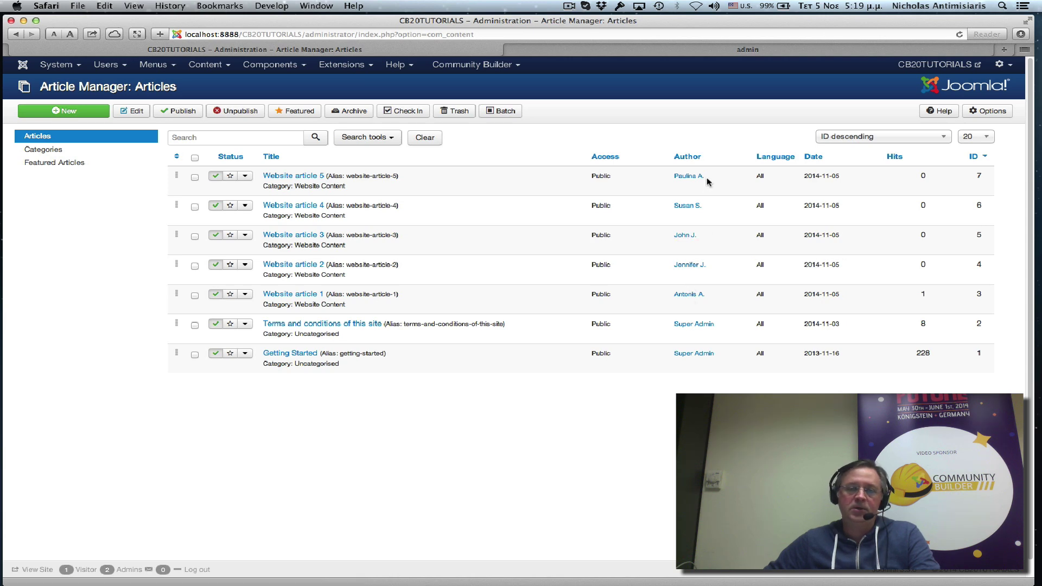
# Go to CB User Lists and view the sheep-avatar member's Articles tab
pyautogui.click(639, 50)
pyautogui.scroll(2, 645, 163)
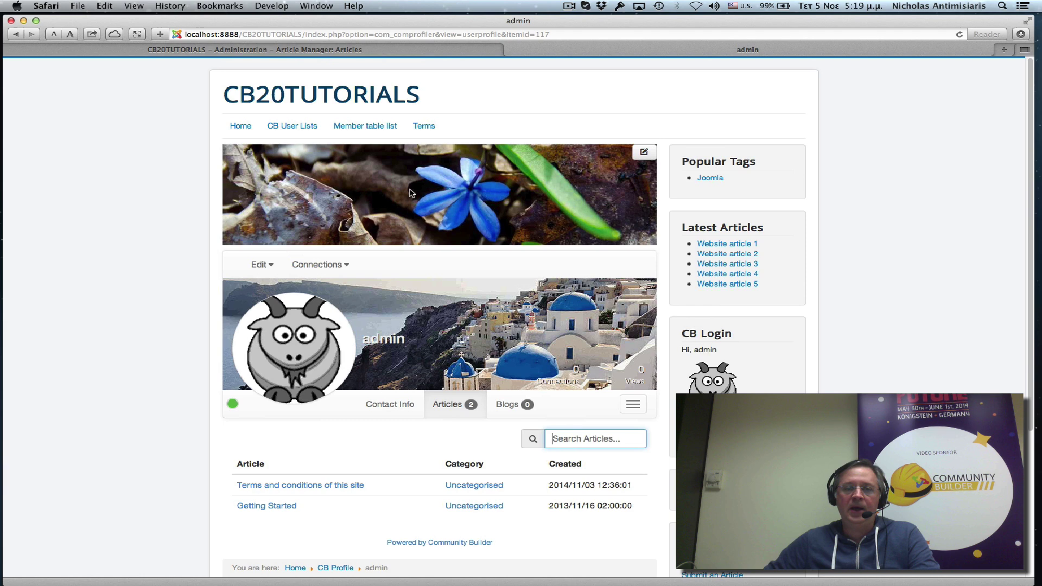
pyautogui.click(296, 127)
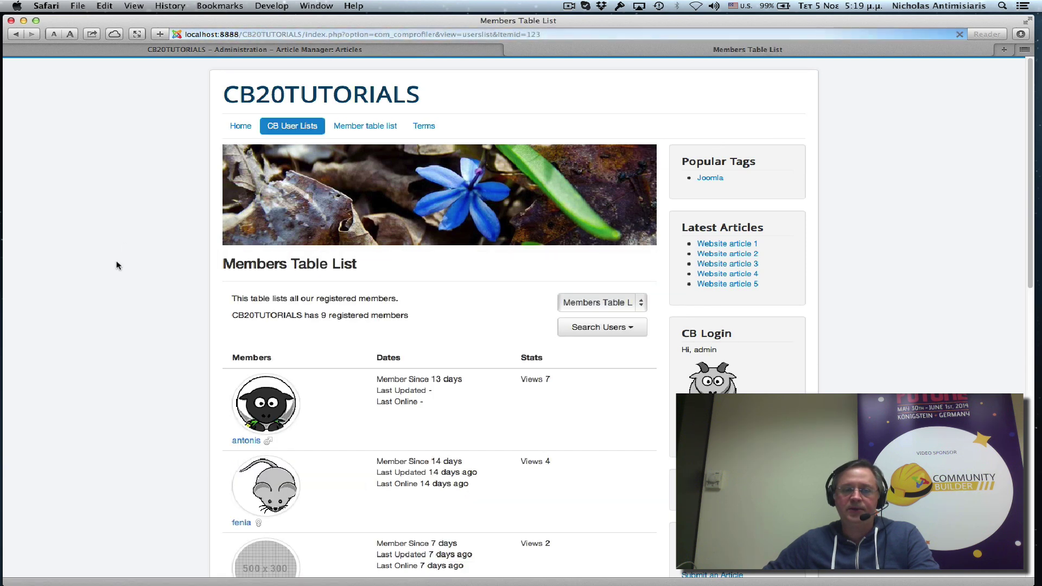
pyautogui.scroll(-3, 118, 265)
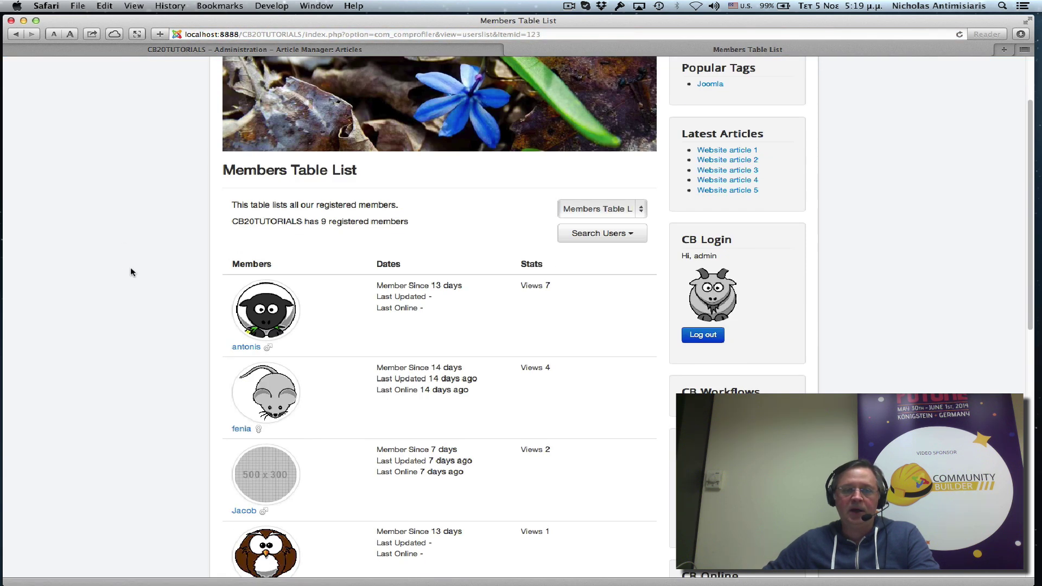
pyautogui.click(261, 316)
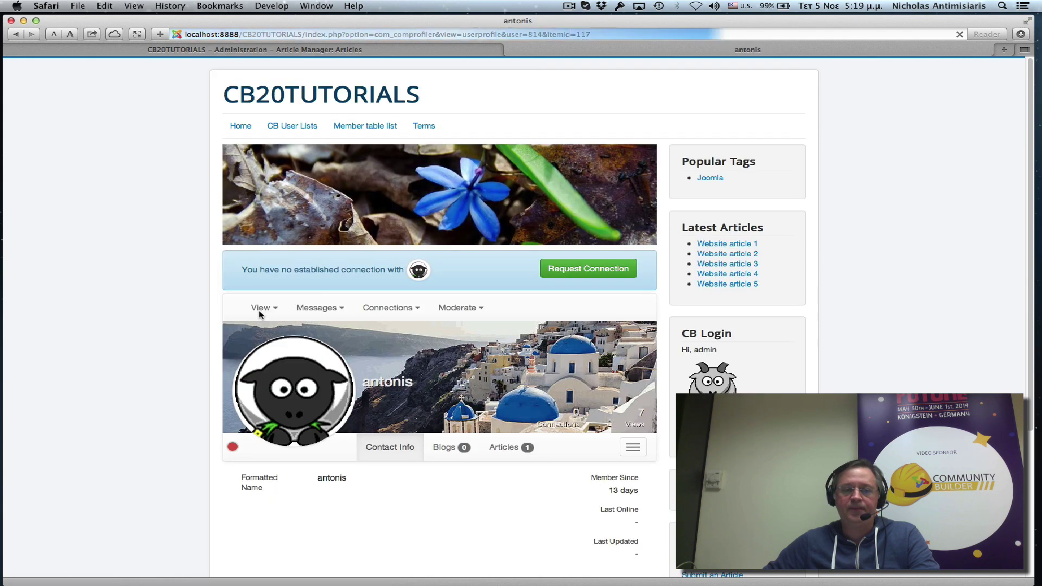
pyautogui.scroll(-3, 180, 323)
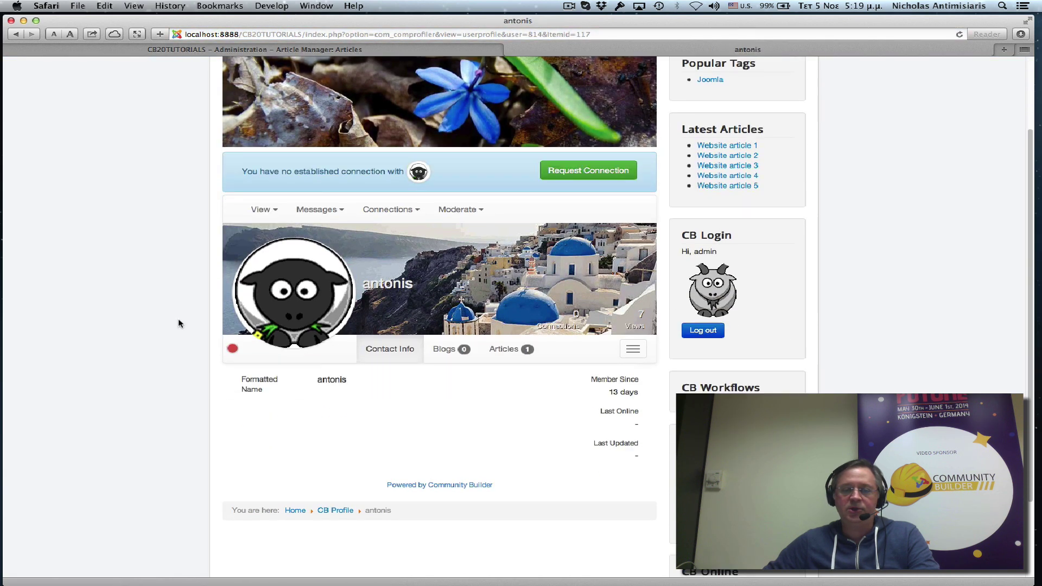
pyautogui.click(504, 350)
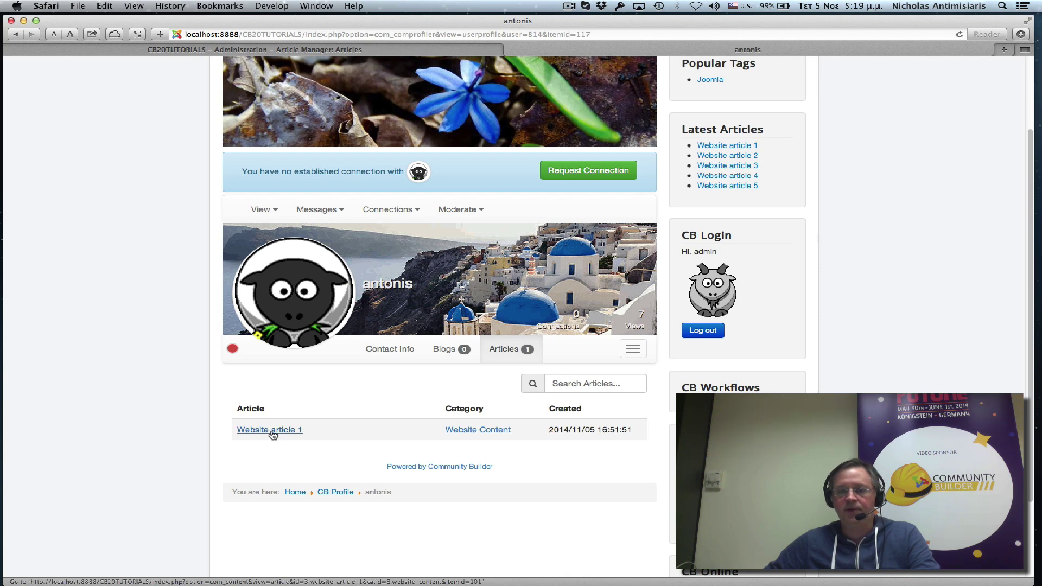
pyautogui.scroll(3, 320, 402)
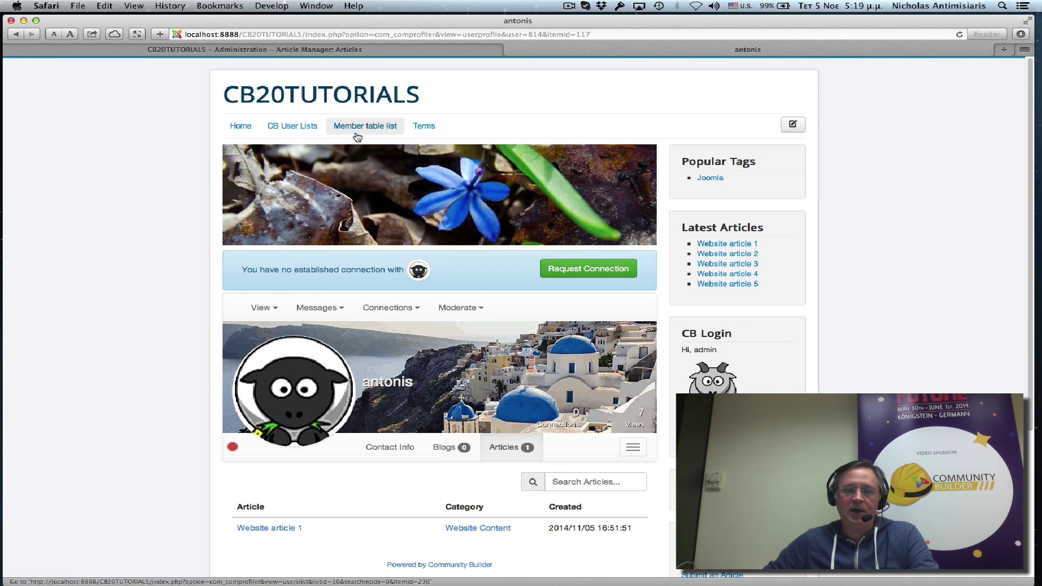
# Open the owl-avatar member's Articles tab, listing Website article 2 under Website Content
pyautogui.click(306, 130)
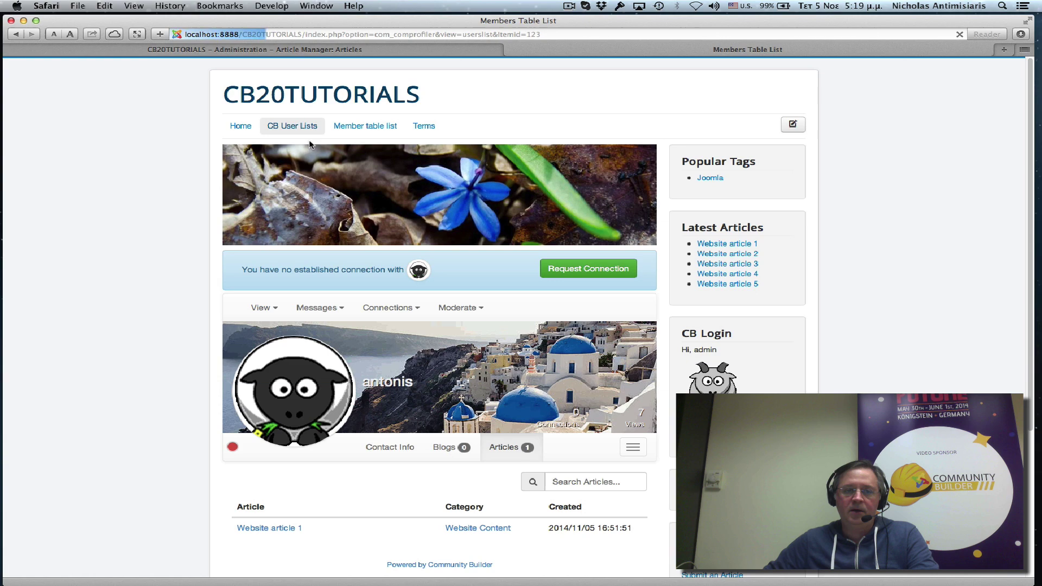
pyautogui.scroll(-5, 399, 394)
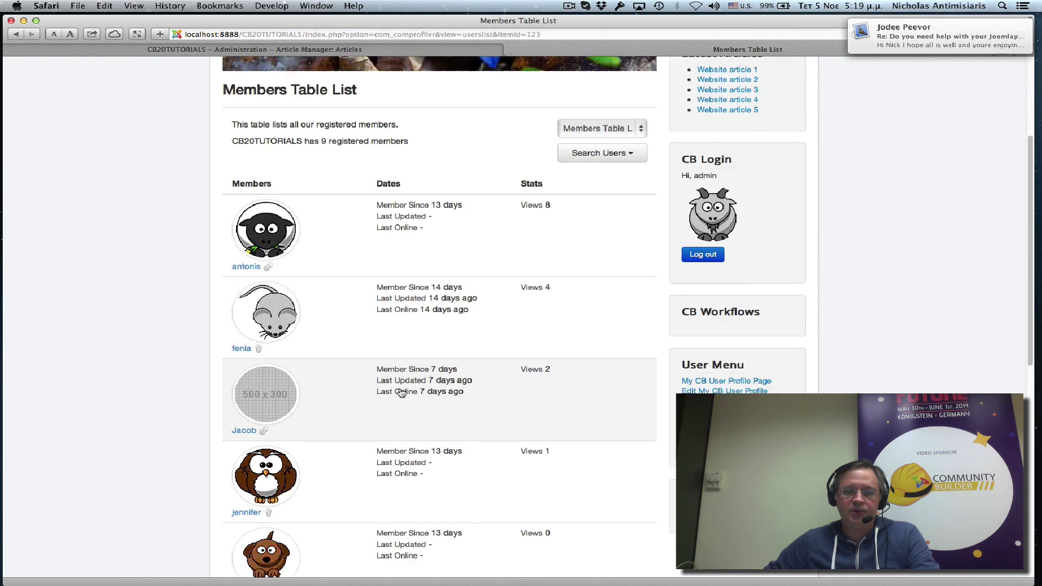
pyautogui.scroll(-2, 401, 394)
pyautogui.click(343, 392)
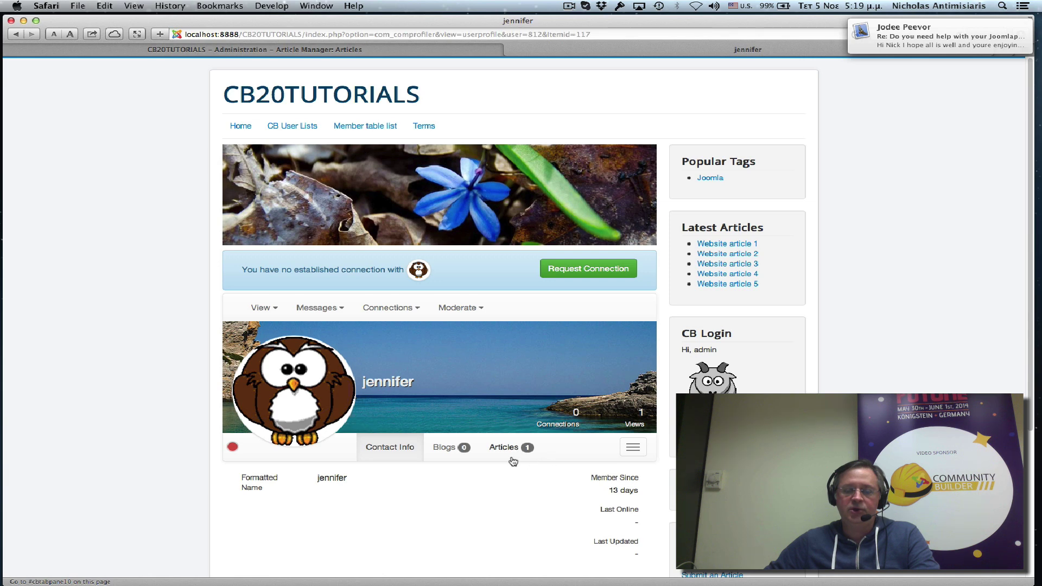
pyautogui.scroll(-3, 512, 463)
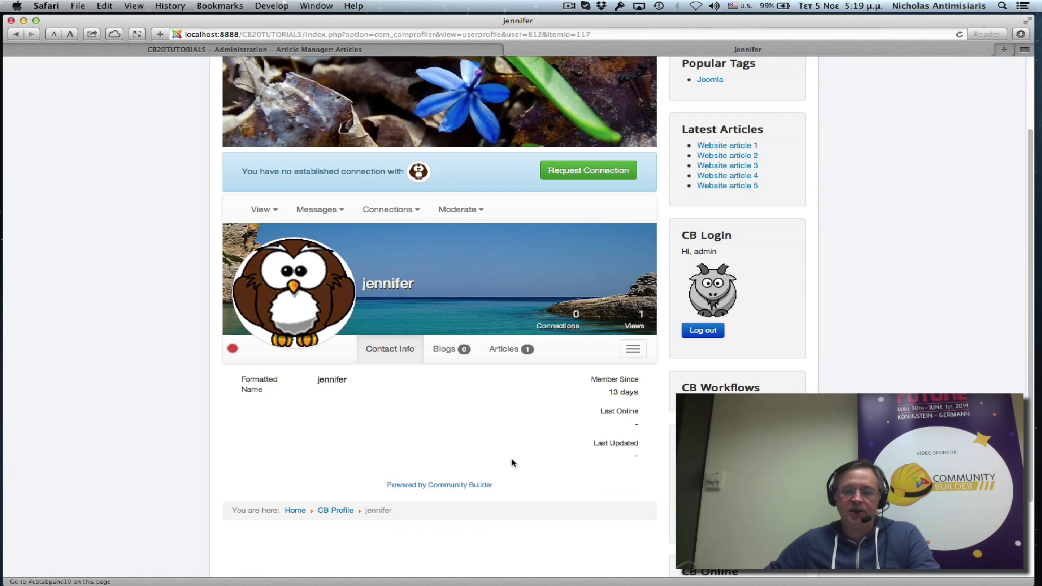
pyautogui.click(509, 351)
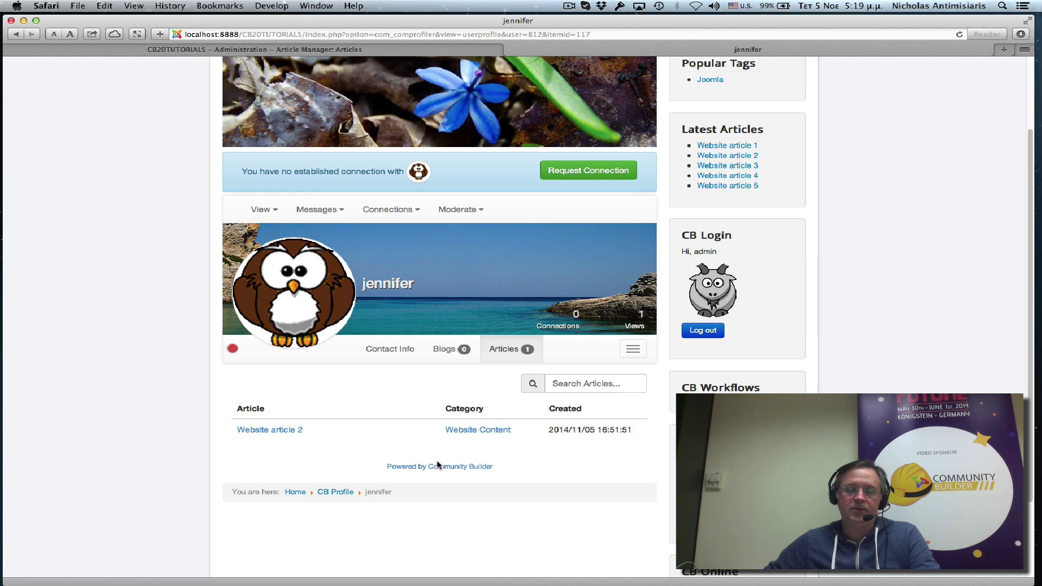
# Open Website article 2, go back, view the Website Content category, then return to CB User Lists
pyautogui.click(280, 434)
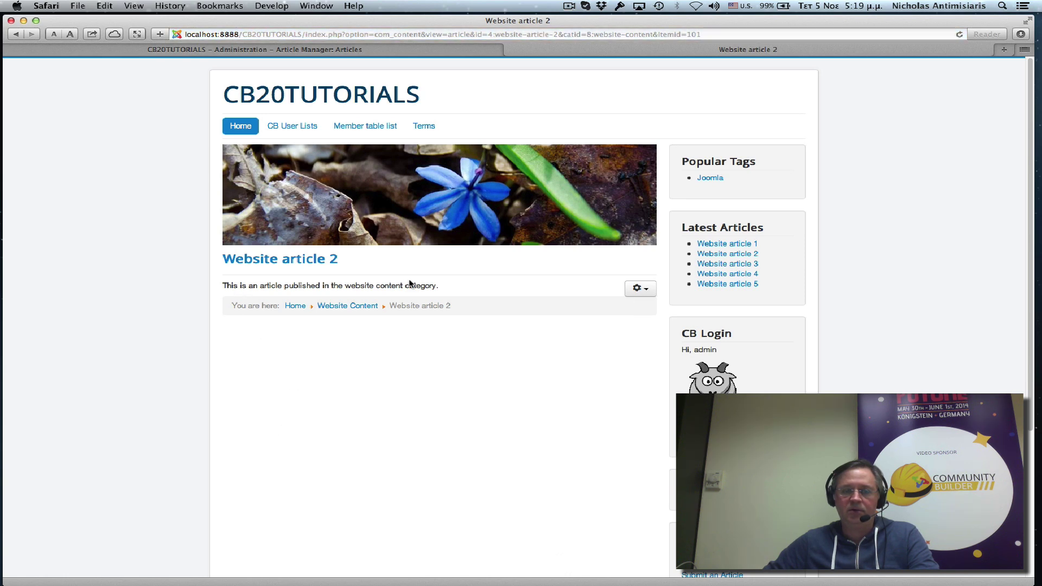
pyautogui.click(17, 36)
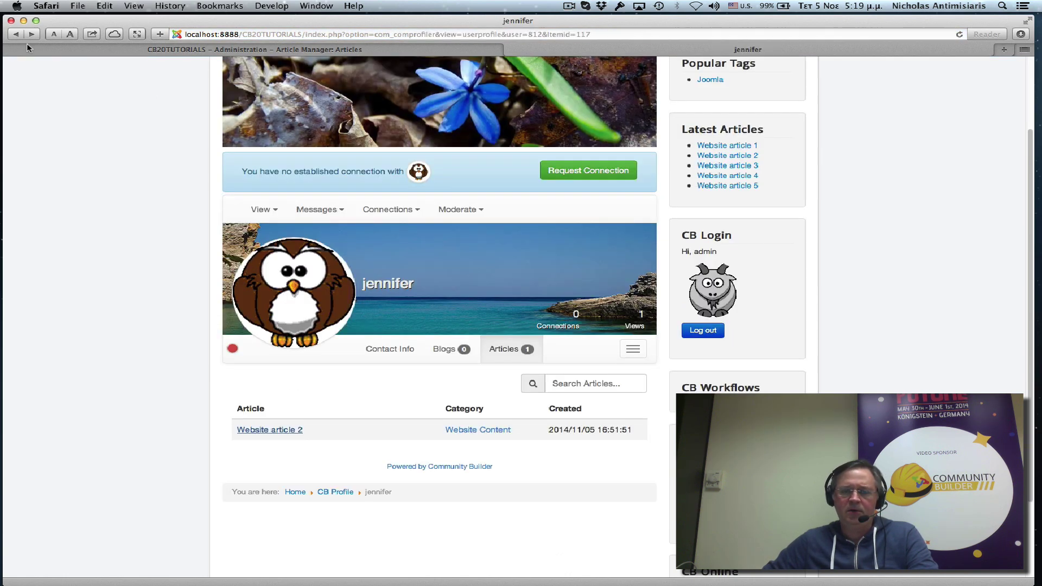
pyautogui.click(467, 430)
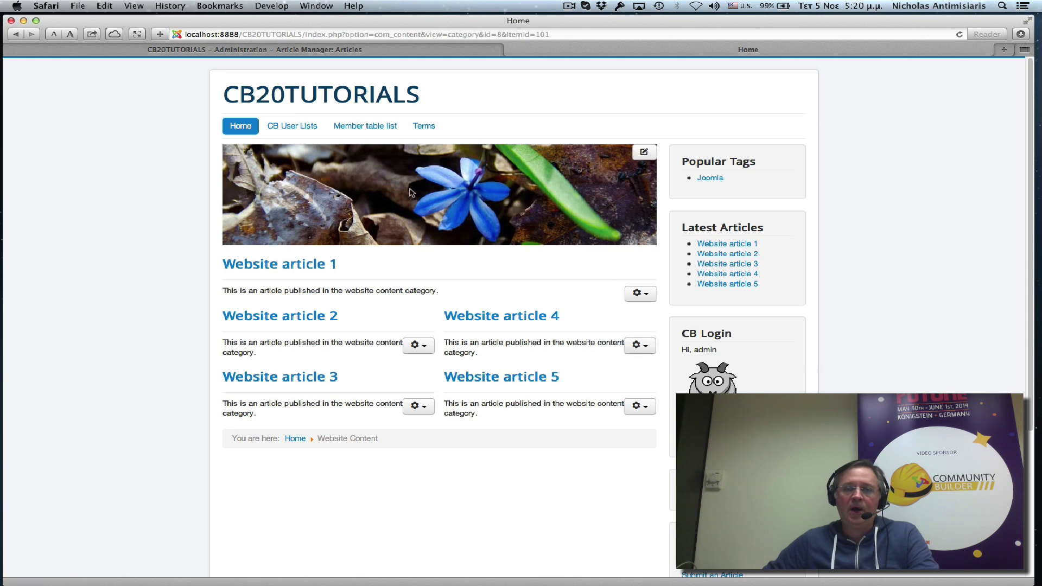
pyautogui.click(307, 130)
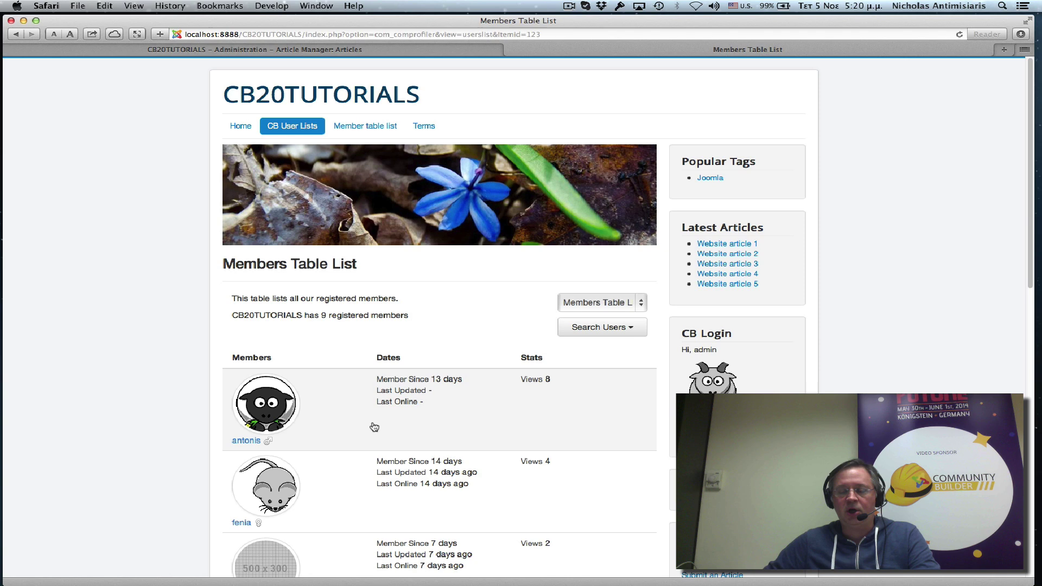
# Open the mouse-avatar member's profile and confirm its Articles tab says 'This user has no articles.'
pyautogui.scroll(-3, 375, 426)
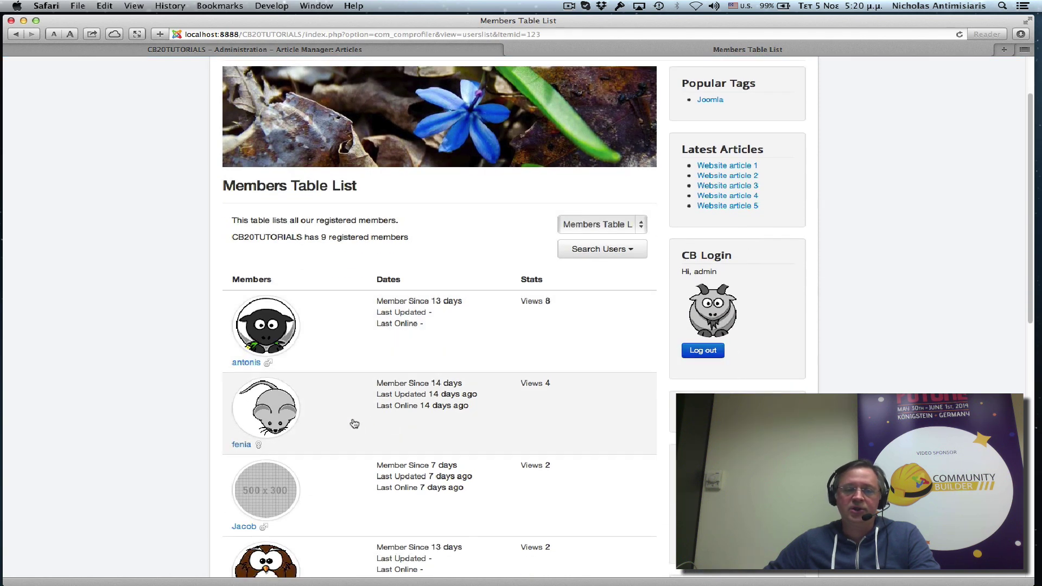
pyautogui.click(353, 423)
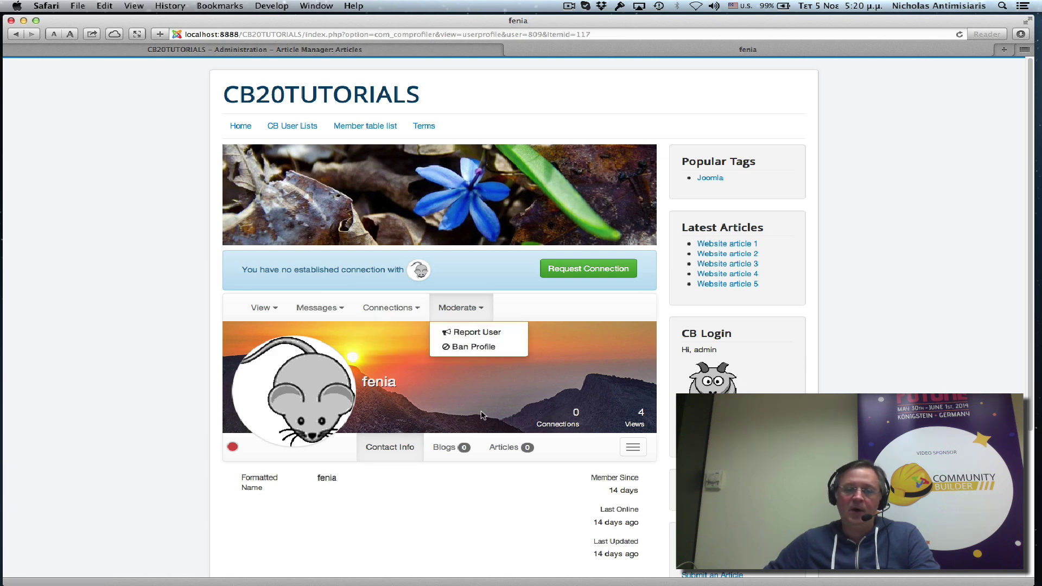
pyautogui.click(500, 449)
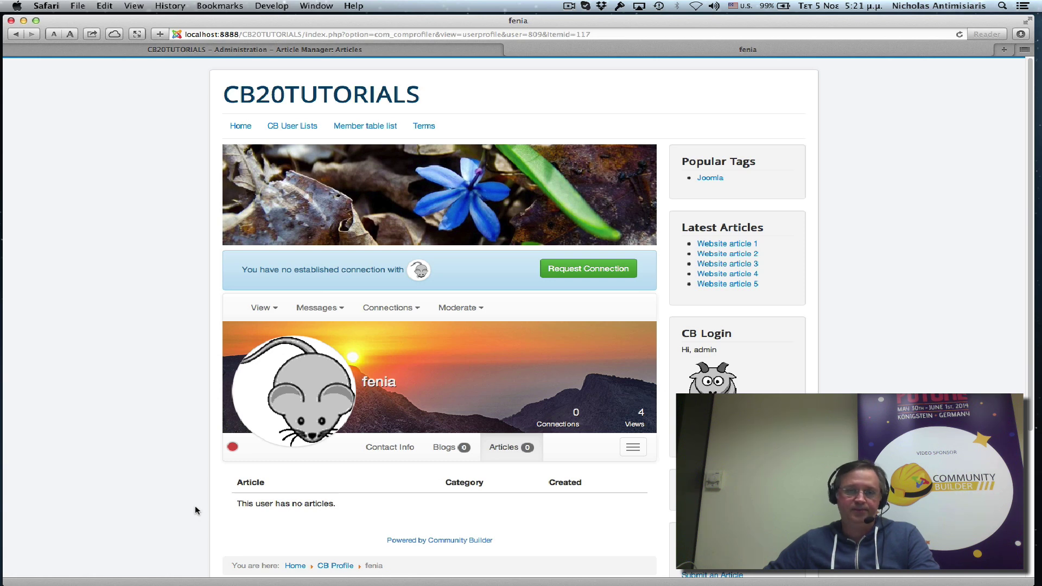
pyautogui.click(568, 6)
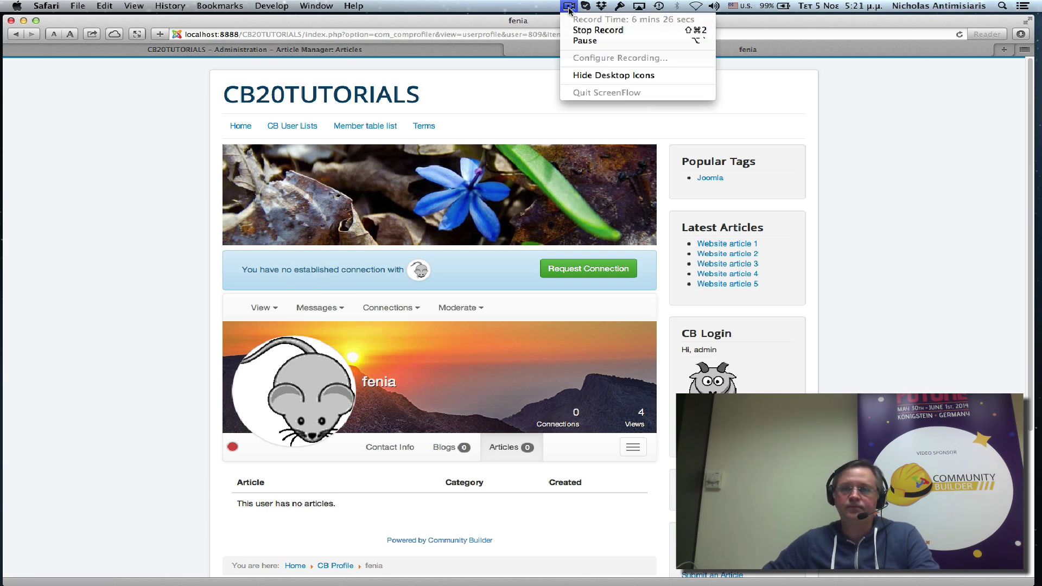